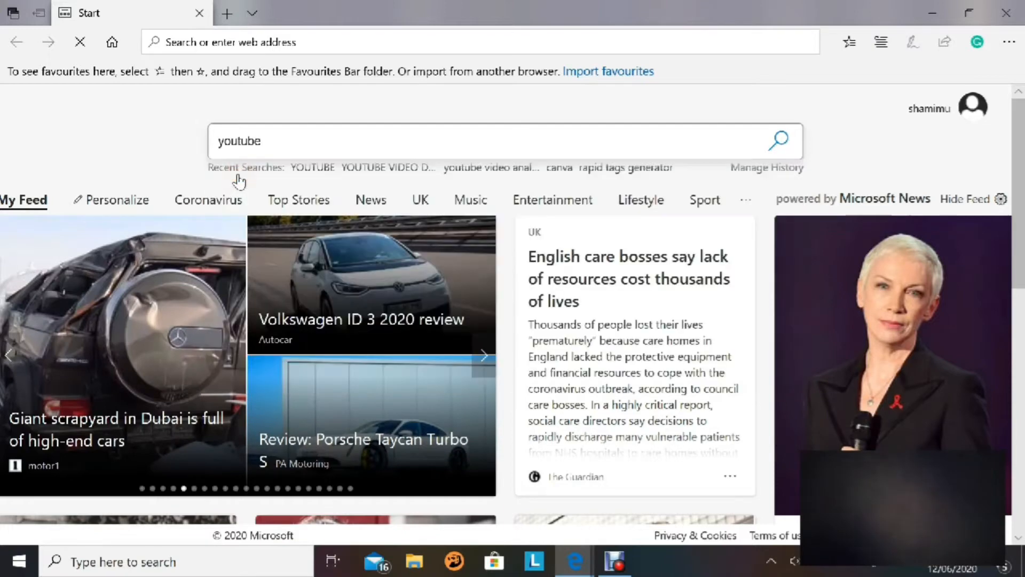
Step: Open YouTube from the search results and go to the channel's YouTube Studio
click(151, 244)
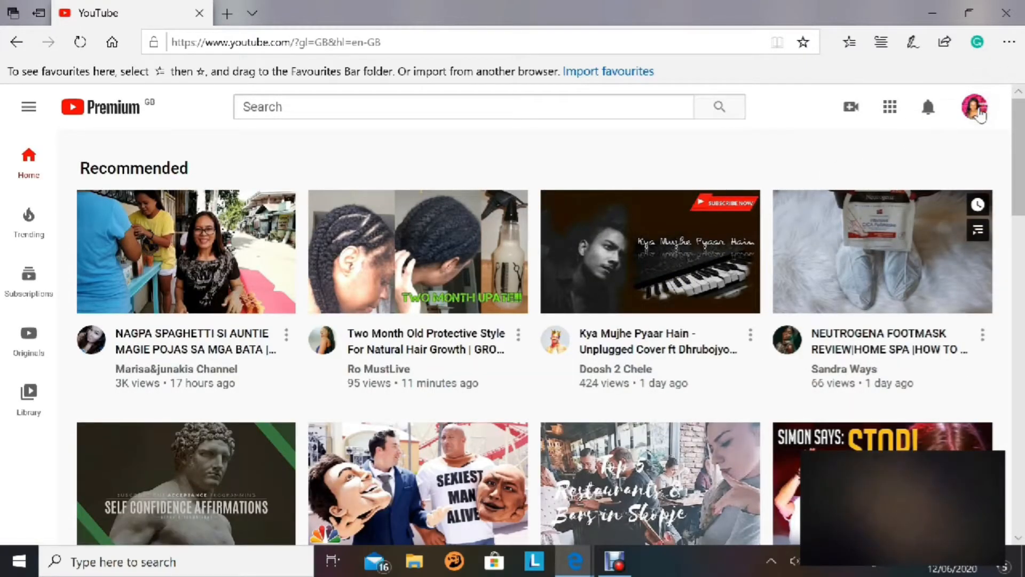
click(980, 114)
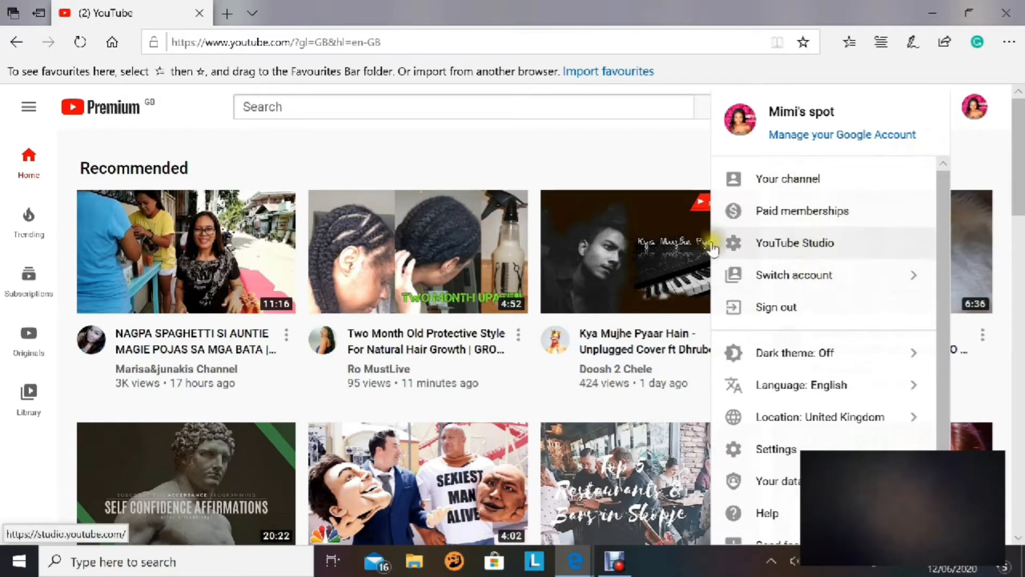
click(802, 244)
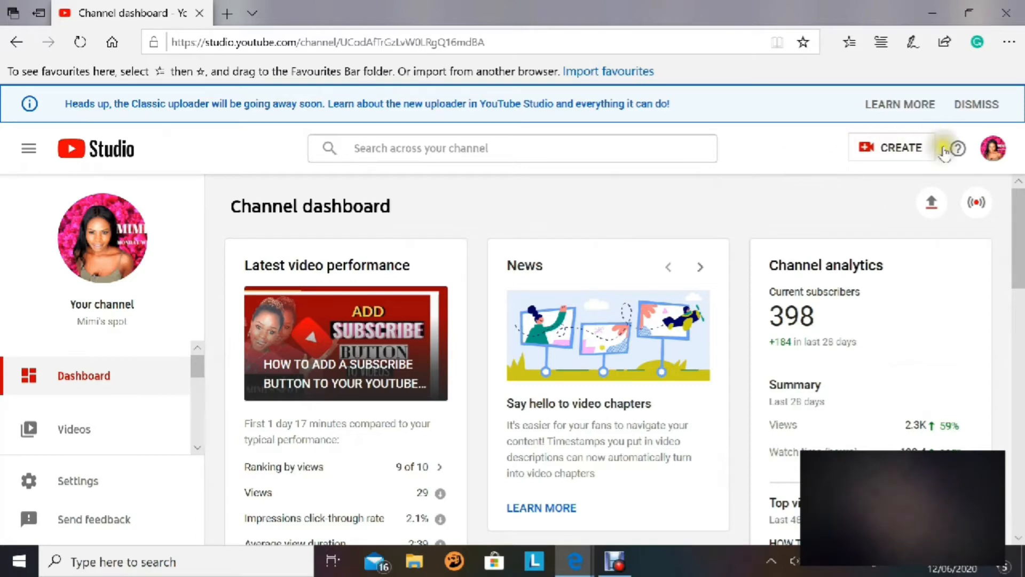
Step: Upload the video file HIGH WAY DRIVE TO FRANKFURT from the Desktop folder to the channel
click(889, 150)
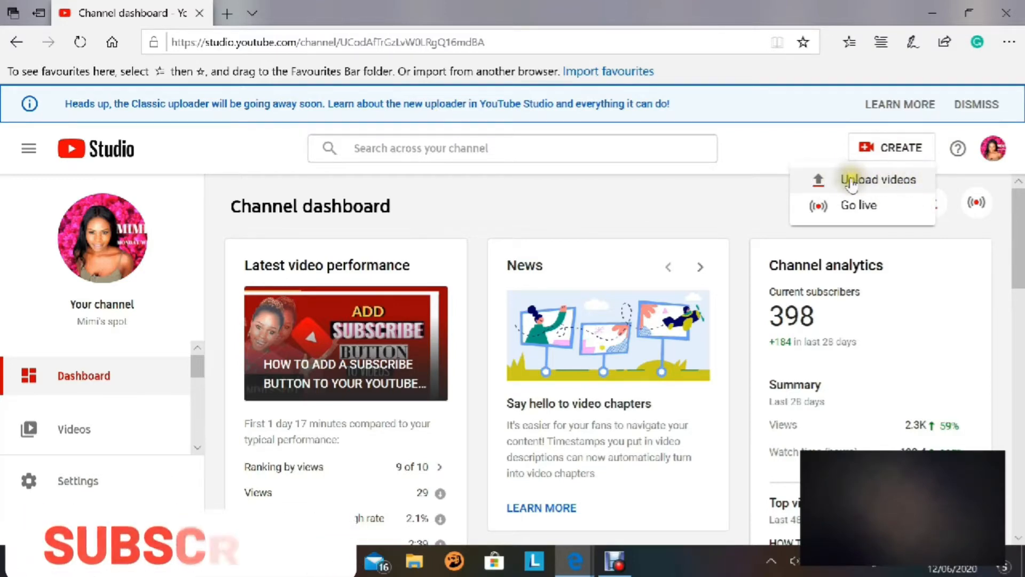
click(891, 181)
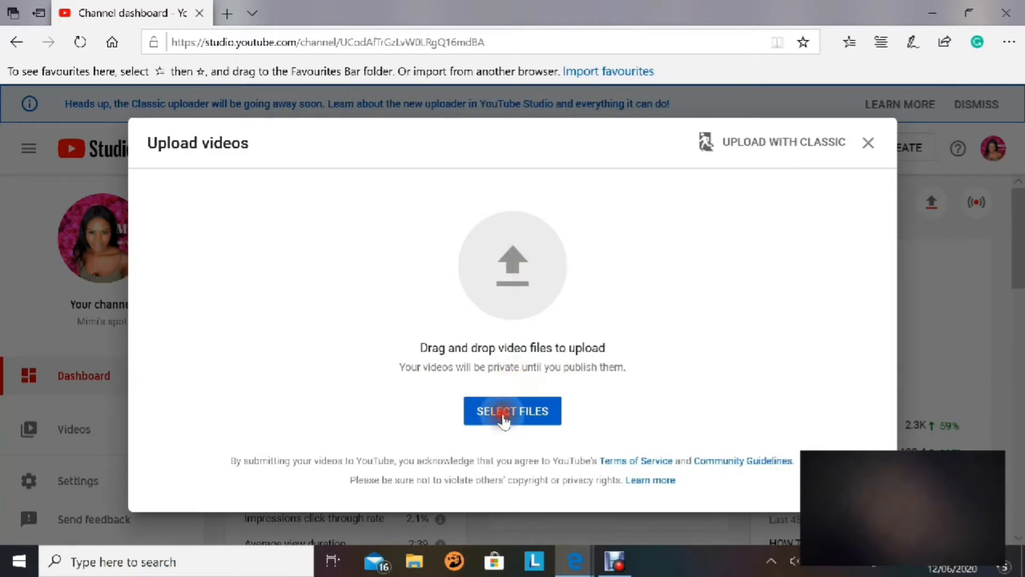
click(503, 419)
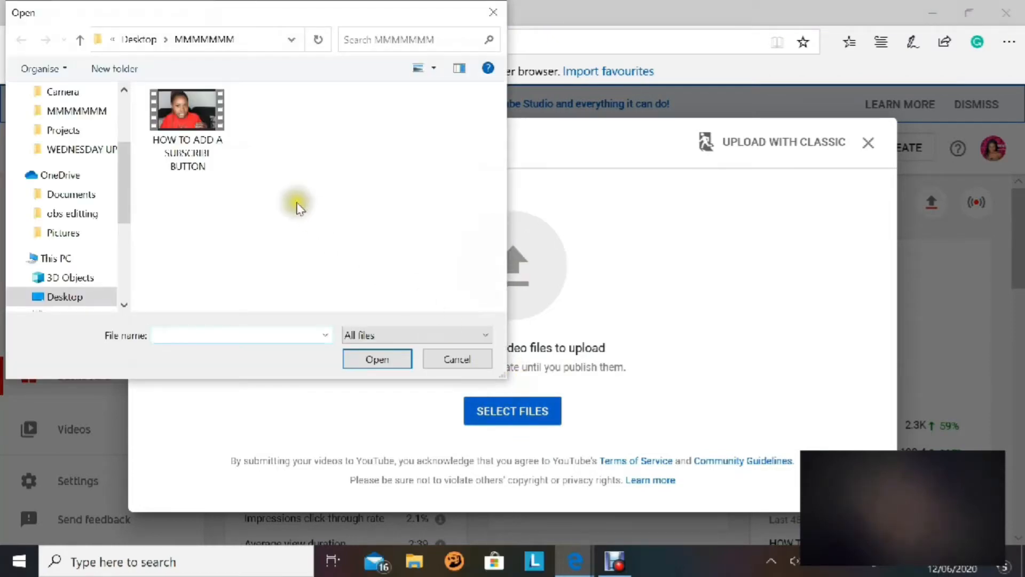
click(53, 296)
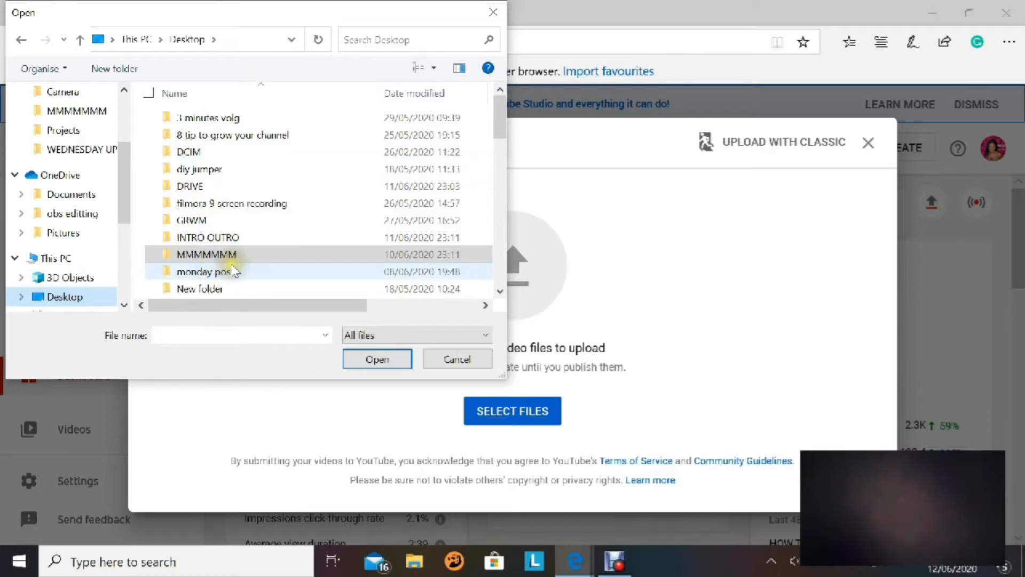
scroll(216, 271, down, 2)
scroll(224, 256, down, 4)
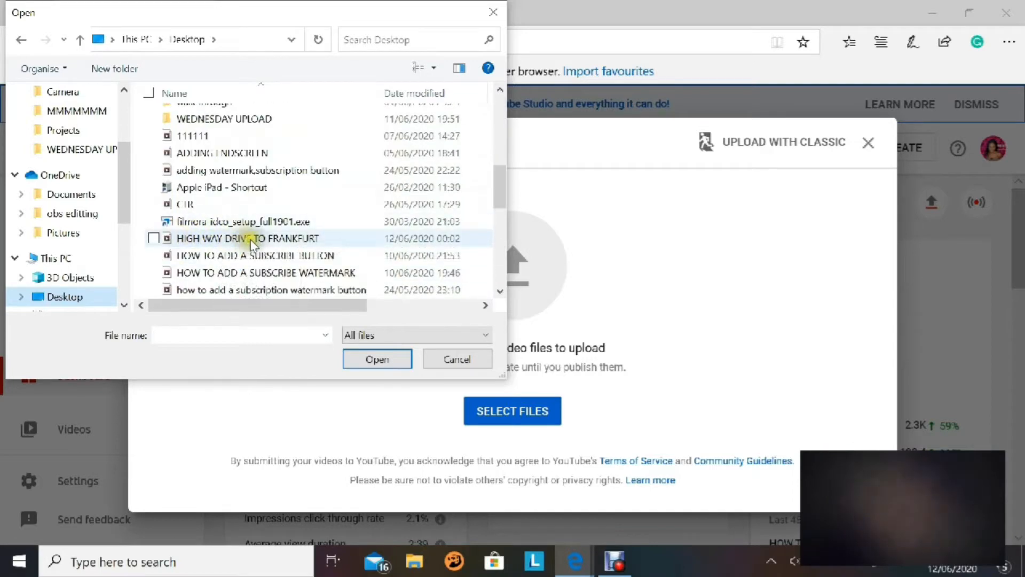
click(257, 238)
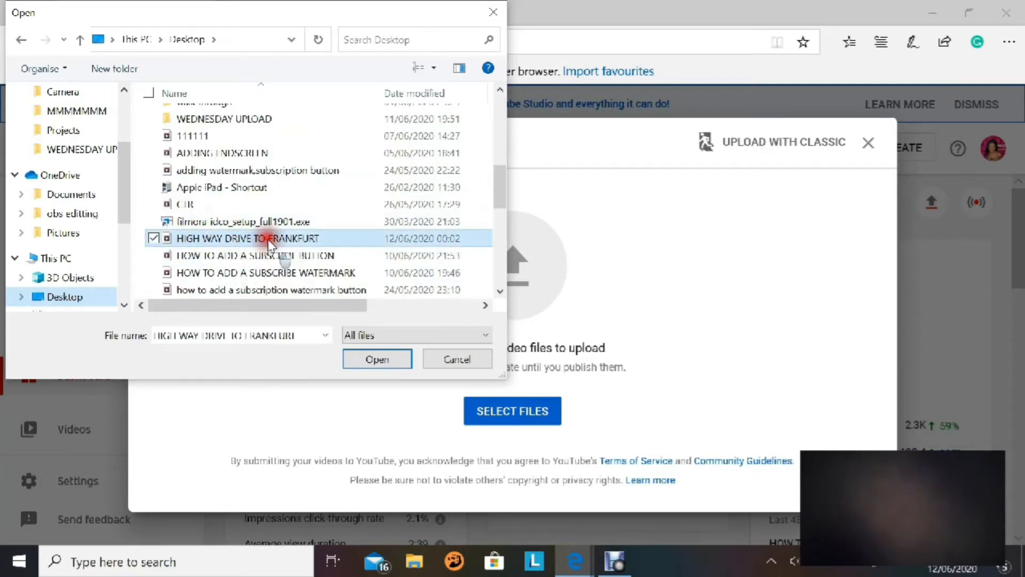
click(376, 361)
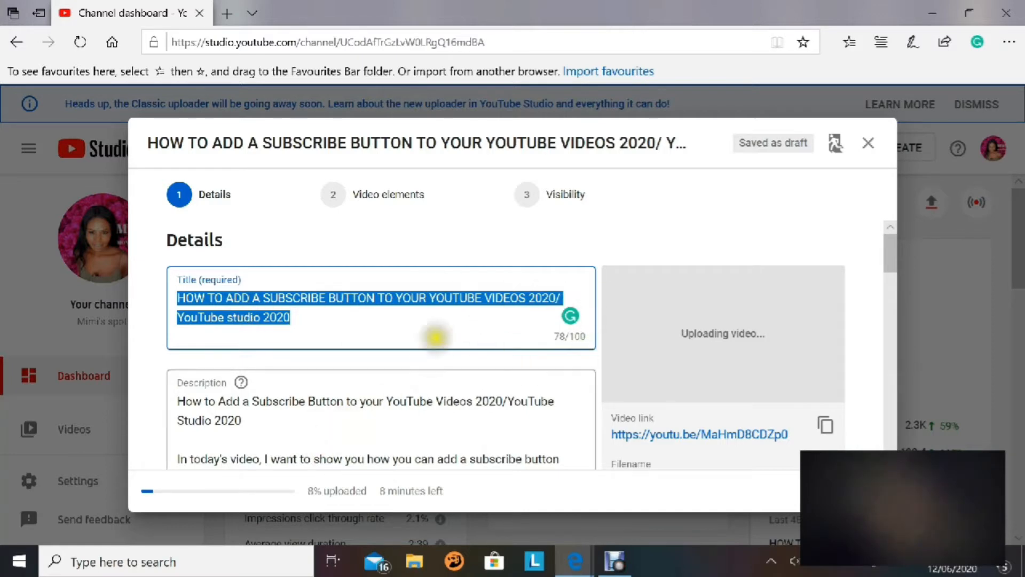
Step: Replace the prefilled video title with "2MINUTE VOLG"
drag(296, 317, 162, 319)
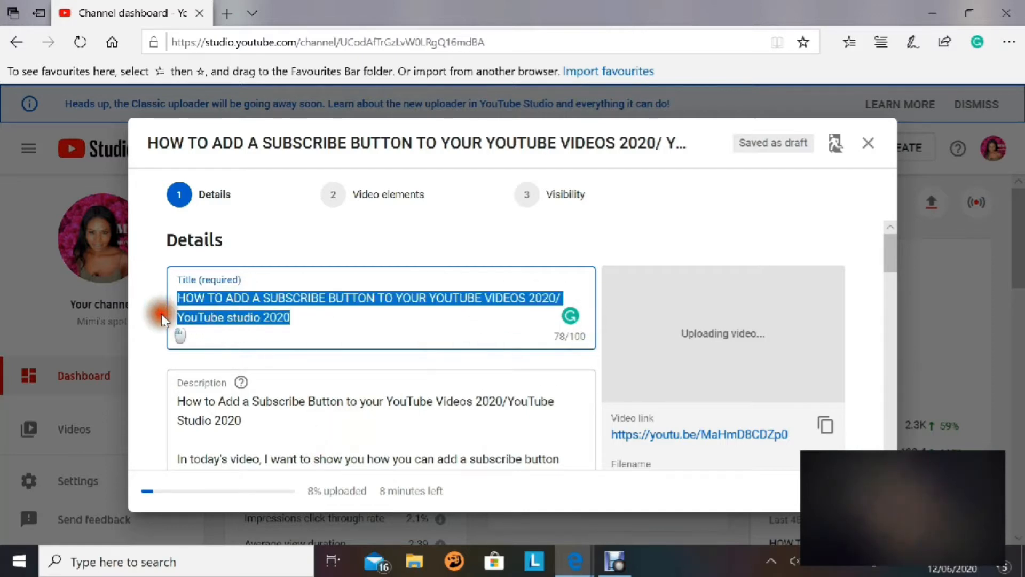
key(BackSpace)
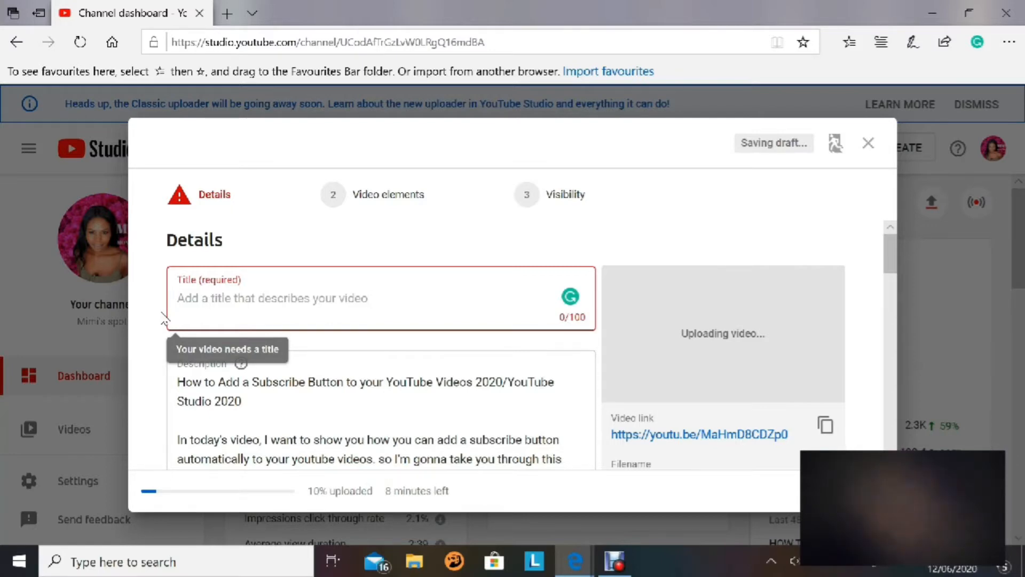
text(2)
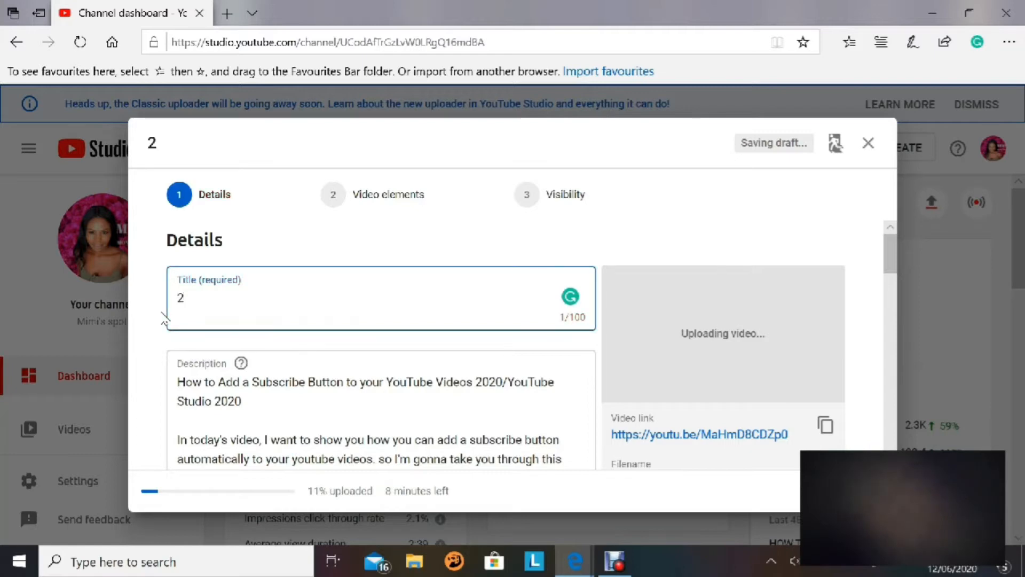
text(MINUTE)
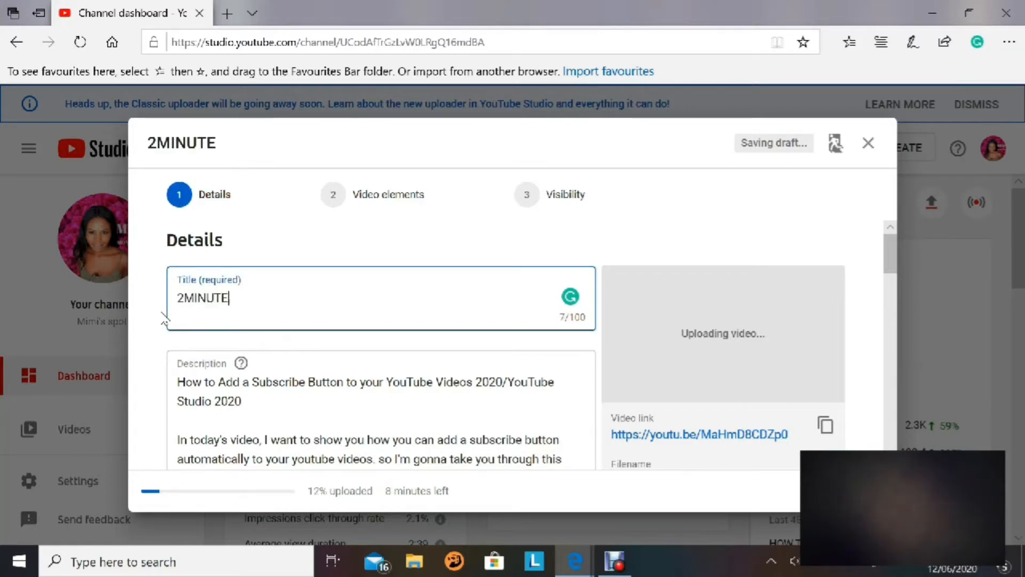
text( VOLG)
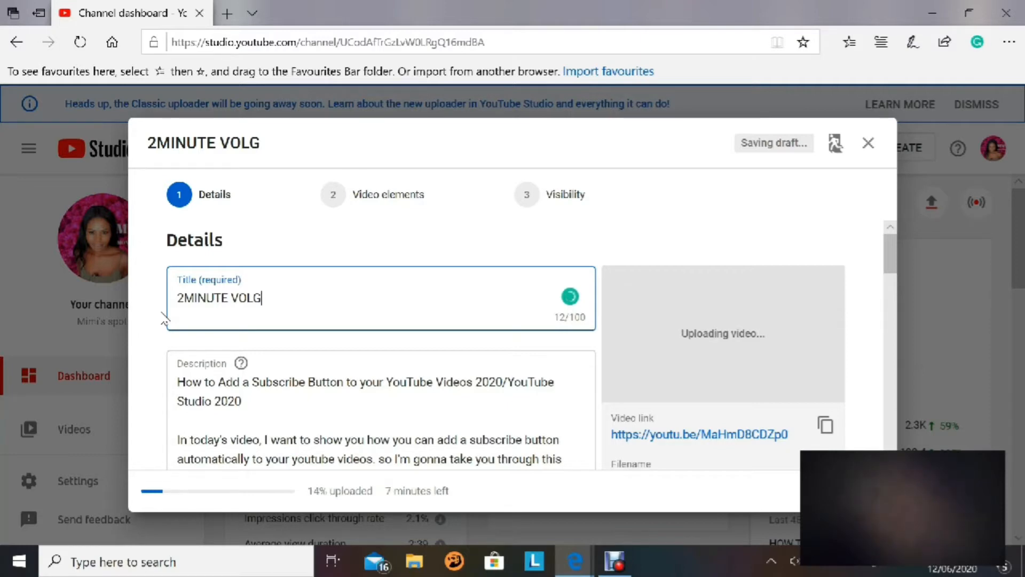
Step: Switch the keyboard layout to German (Germany) and add a "/" after "2MINUTE VOLG" in the title
text(7)
key(BackSpace)
click(919, 567)
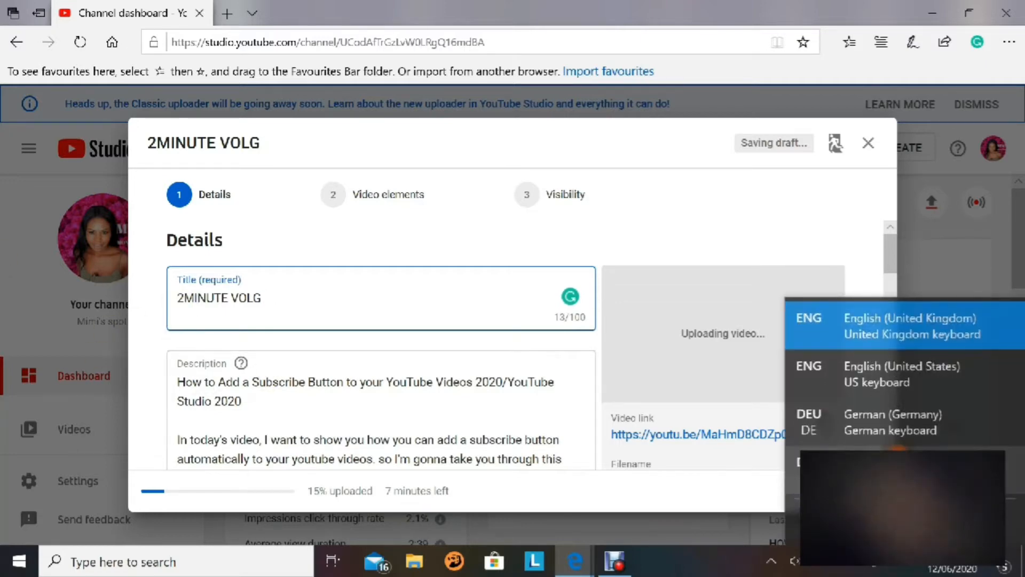
click(910, 420)
click(263, 299)
text(/)
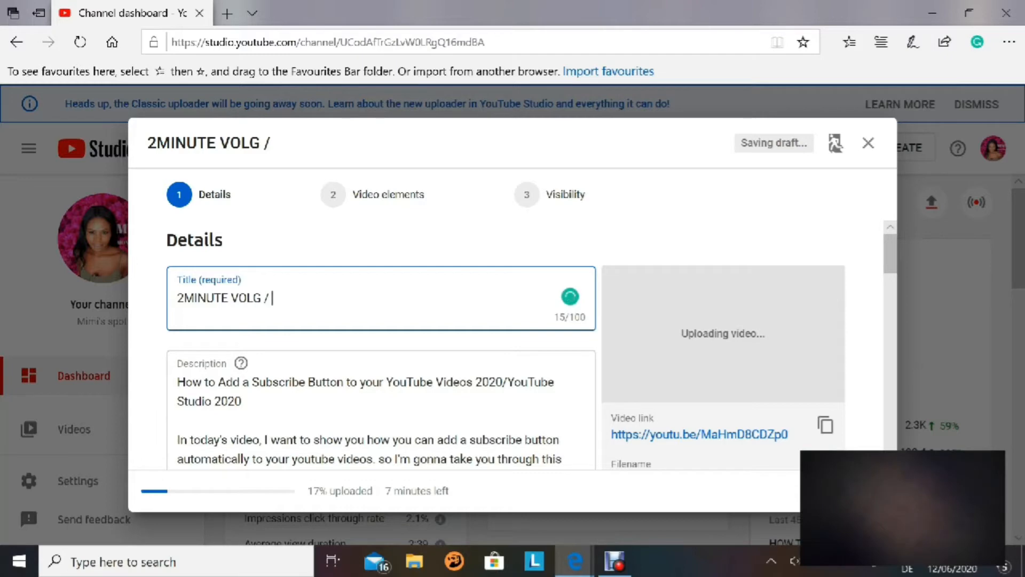
text( HIGH)
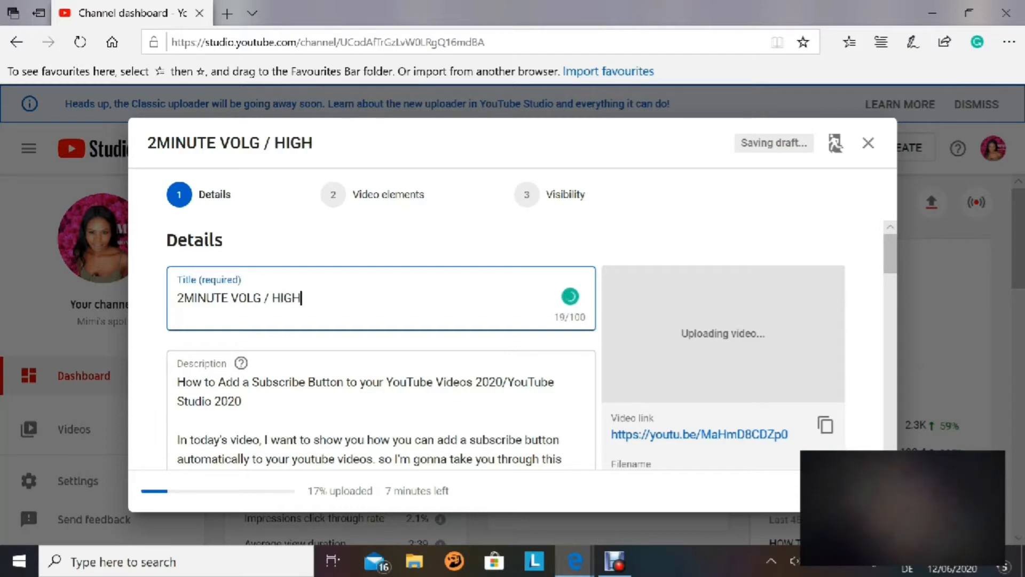
key(BackSpace)
key(BackSpace)
key(BackSpace)
key(BackSpace)
key(BackSpace)
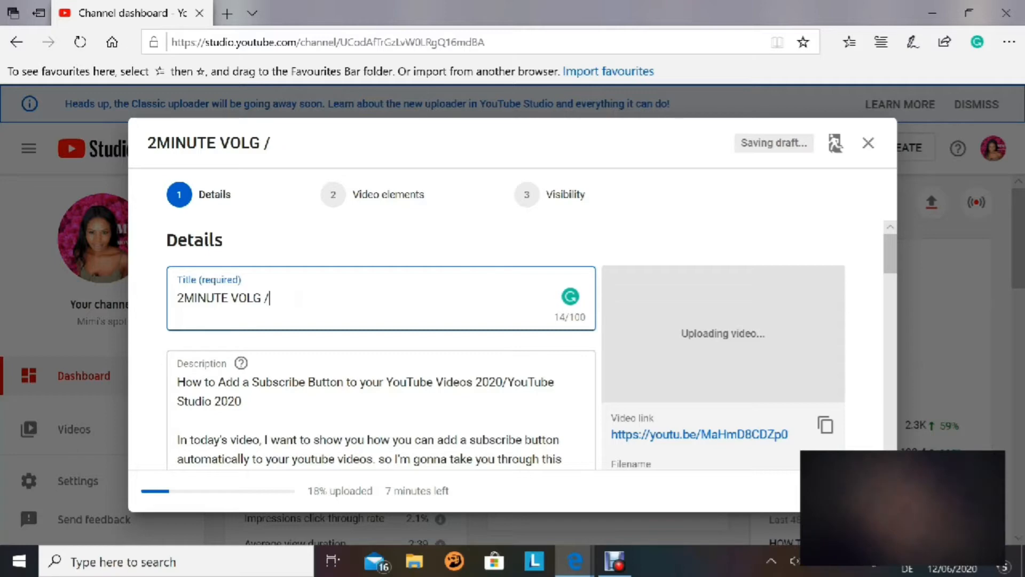
Step: Complete the title after the slash with "HOW IT IS IIN THIS TIME ON THE GERMANY HIGHWAY TO FRANKFURT"
text(HOW IT IS IIN TH)
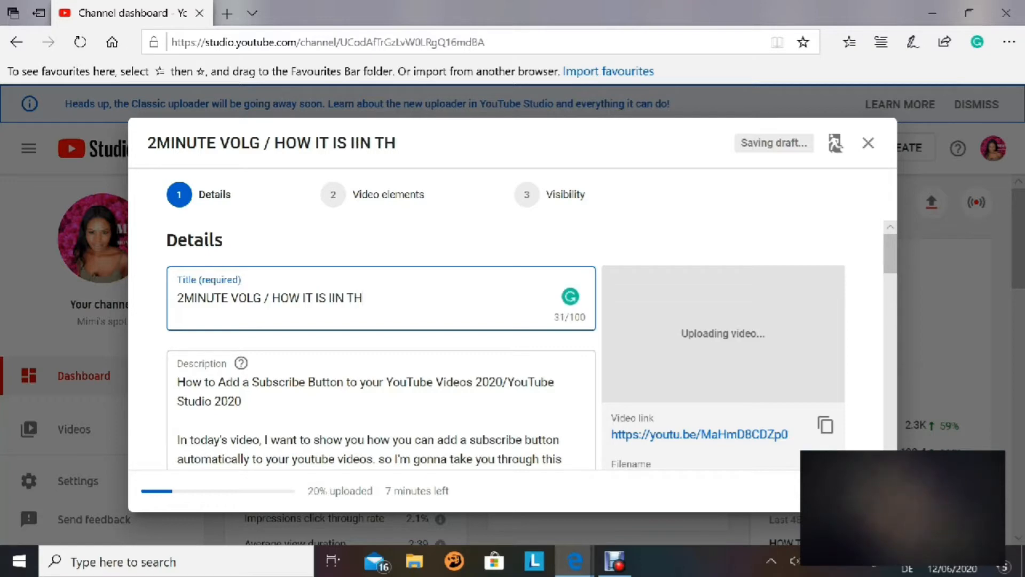
text(IS TIME )
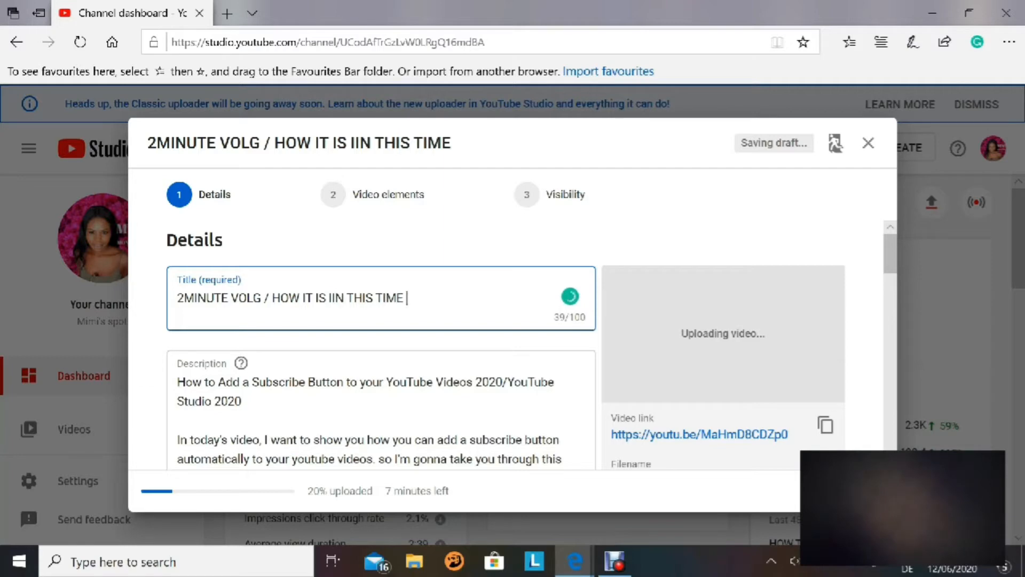
text(ON THE)
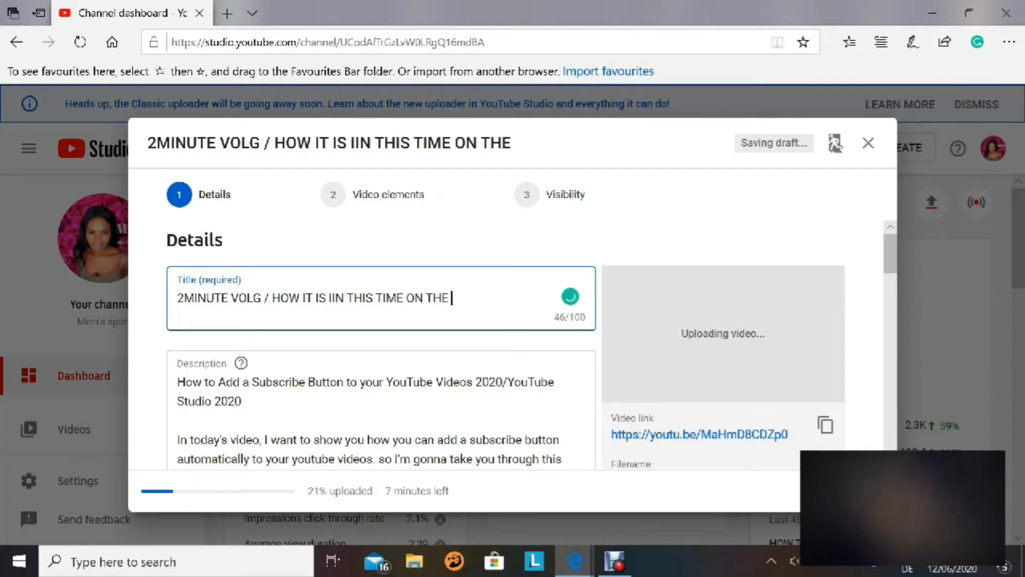
text( GERMAY)
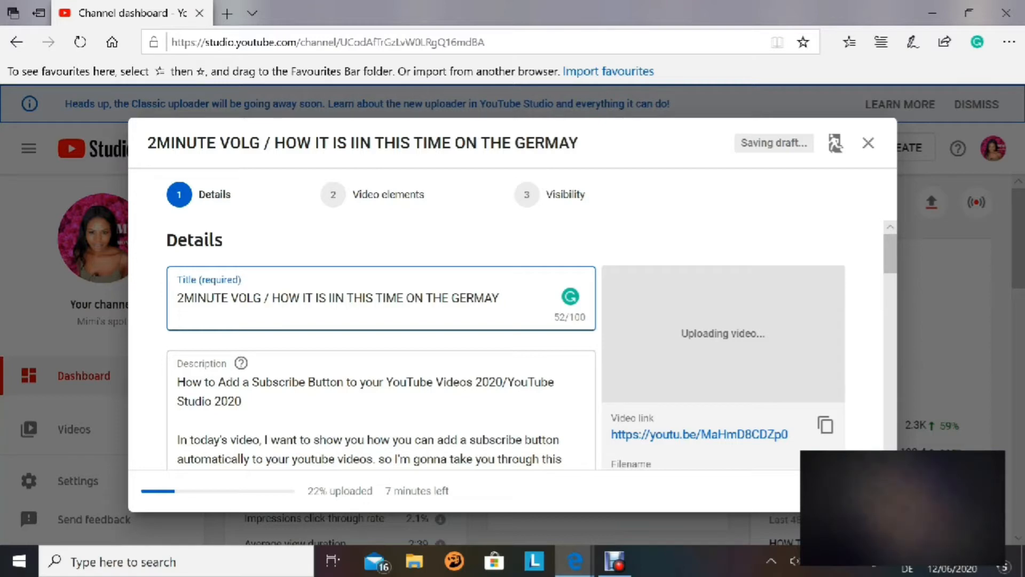
key(BackSpace)
key(BackSpace)
text(ANY HI)
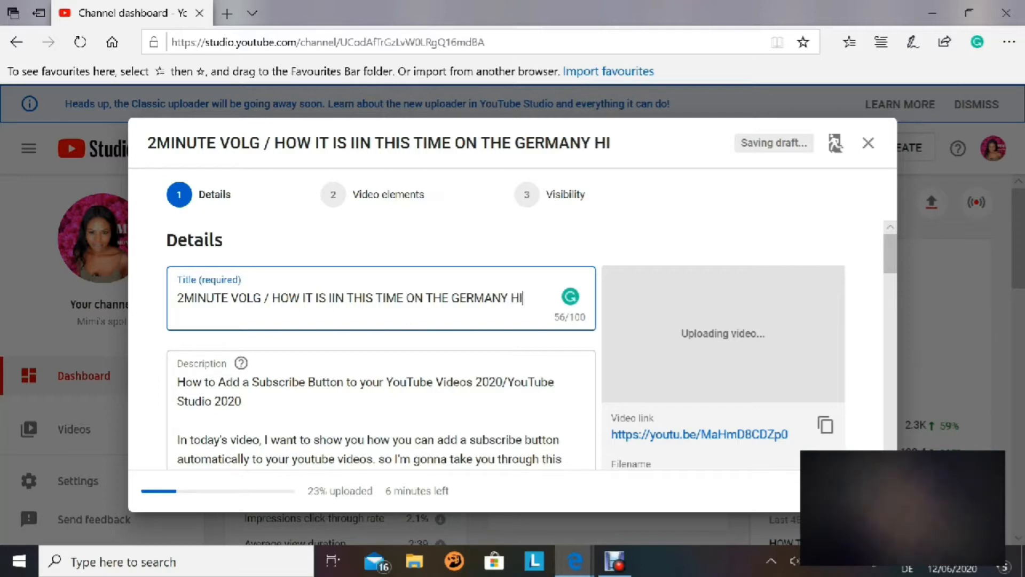
text(GHWAY)
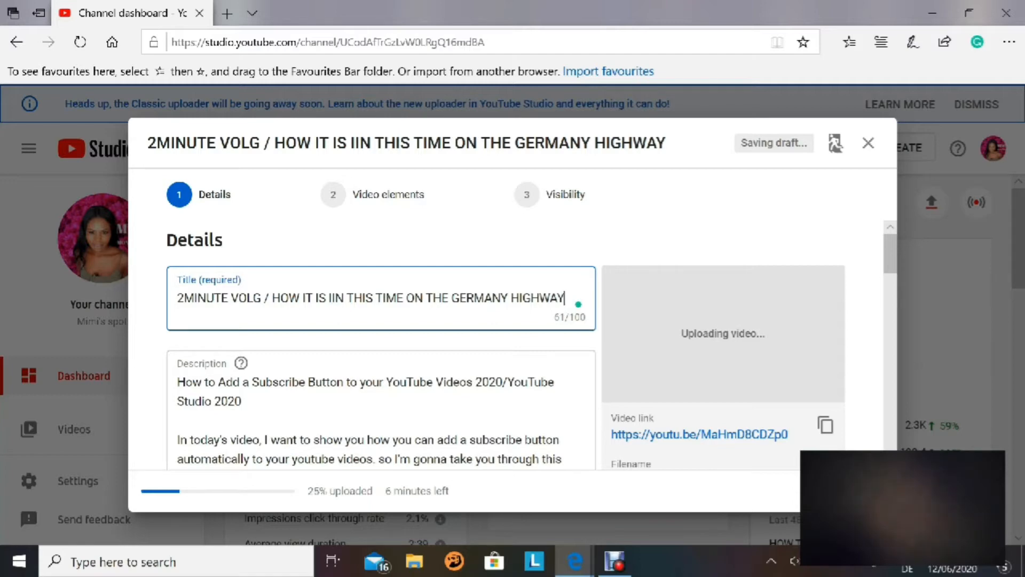
text( TO FR)
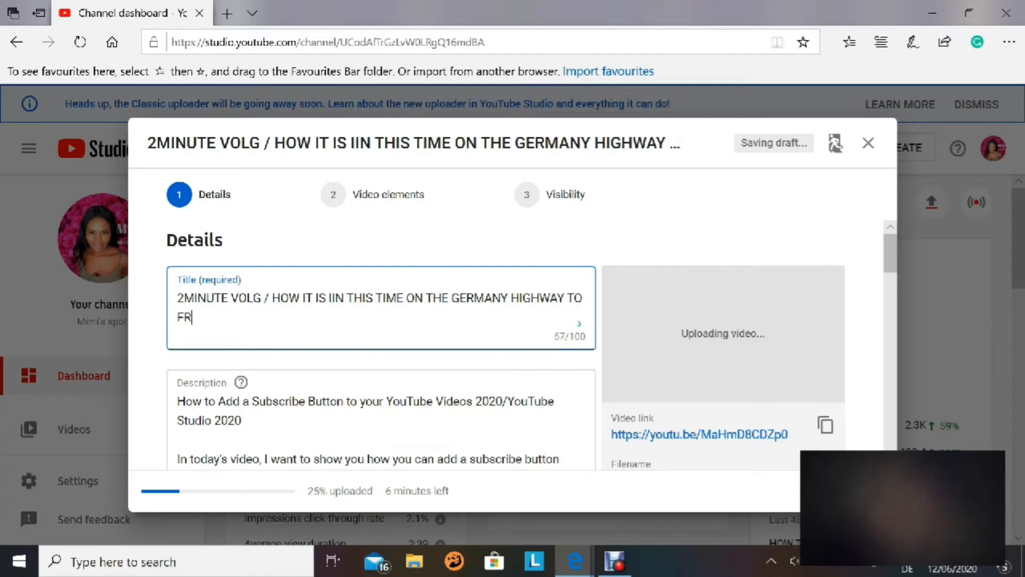
text(ANKFURT)
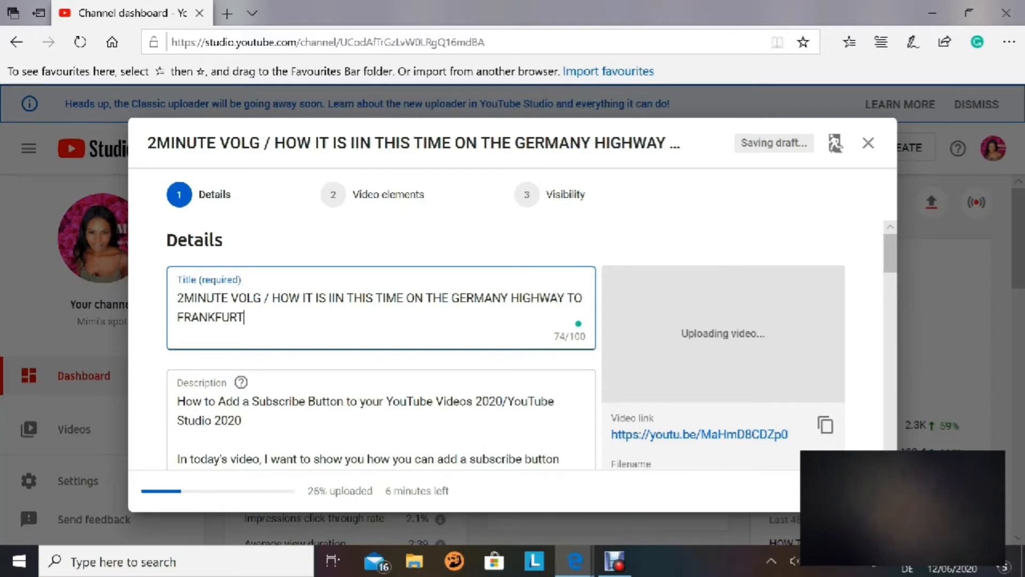
Step: Delete the heading "How to Add a Subscribe Button to your YouTube Videos 2020/YouTube Studio 2020" from the description
scroll(389, 423, down, 1)
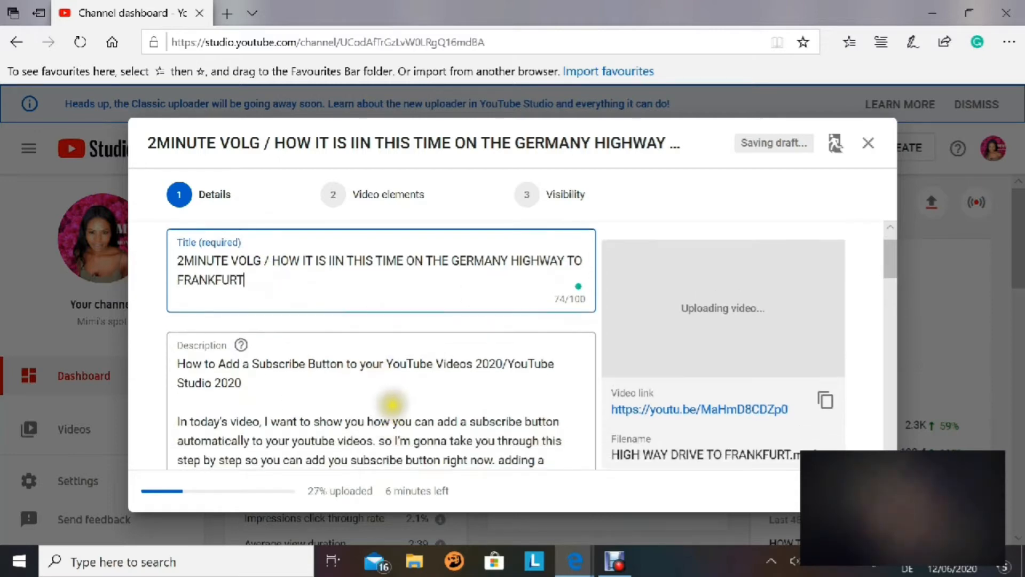
scroll(391, 404, down, 4)
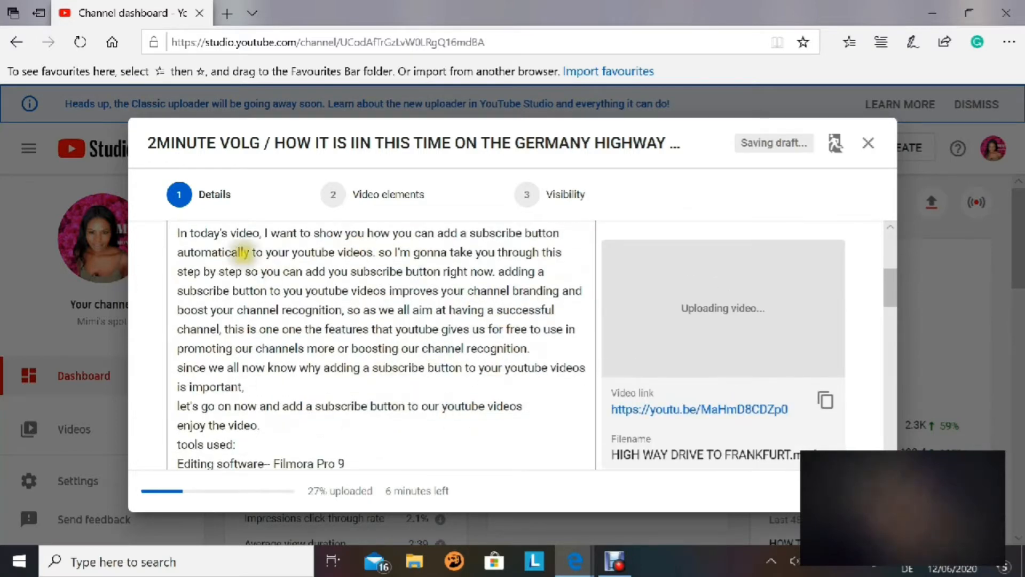
scroll(348, 378, up, 3)
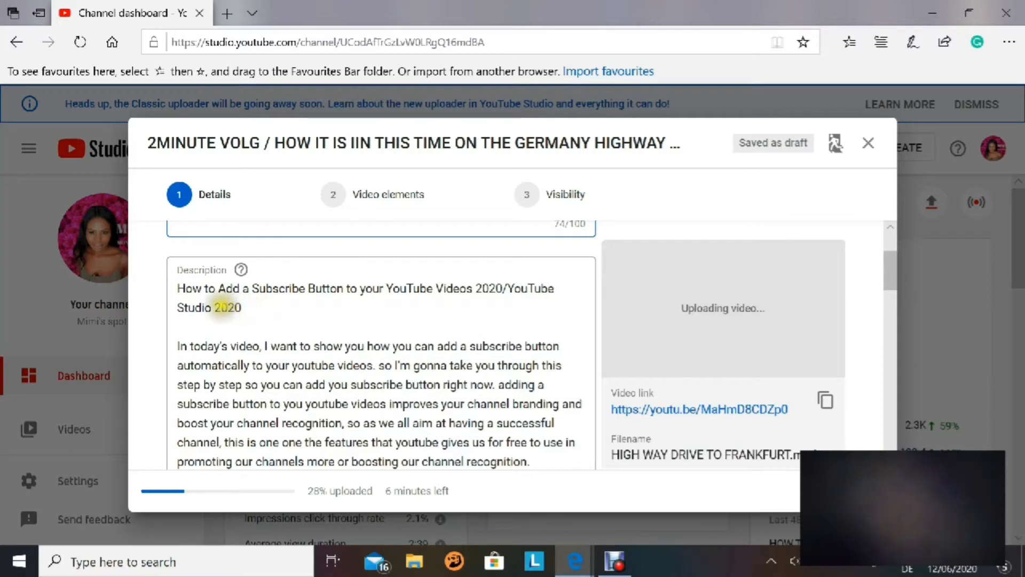
drag(243, 308, 178, 270)
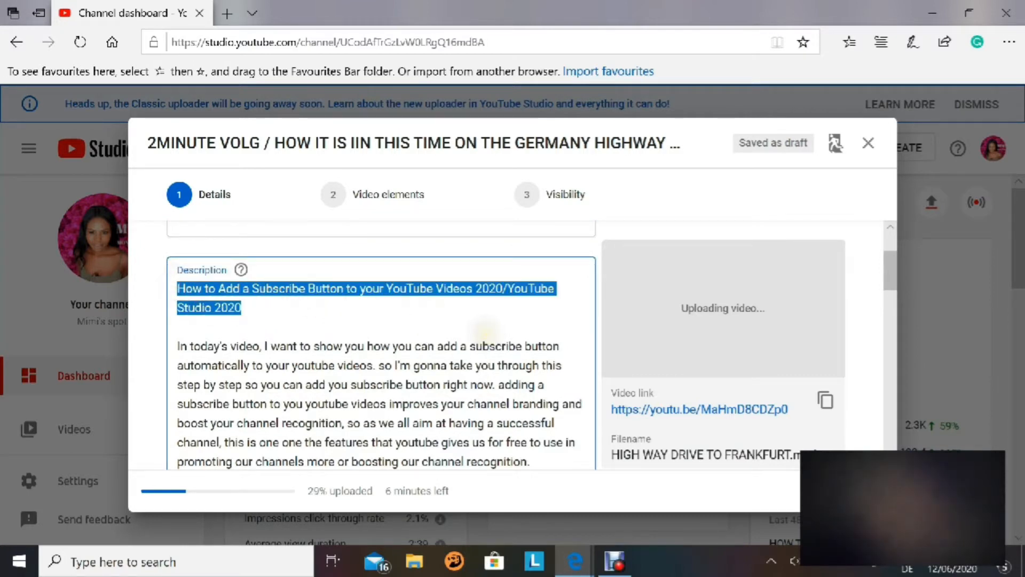
key(BackSpace)
Step: Delete the description's old introductory text above the line starting with "let's go on now"
scroll(499, 387, down, 2)
scroll(509, 378, down, 3)
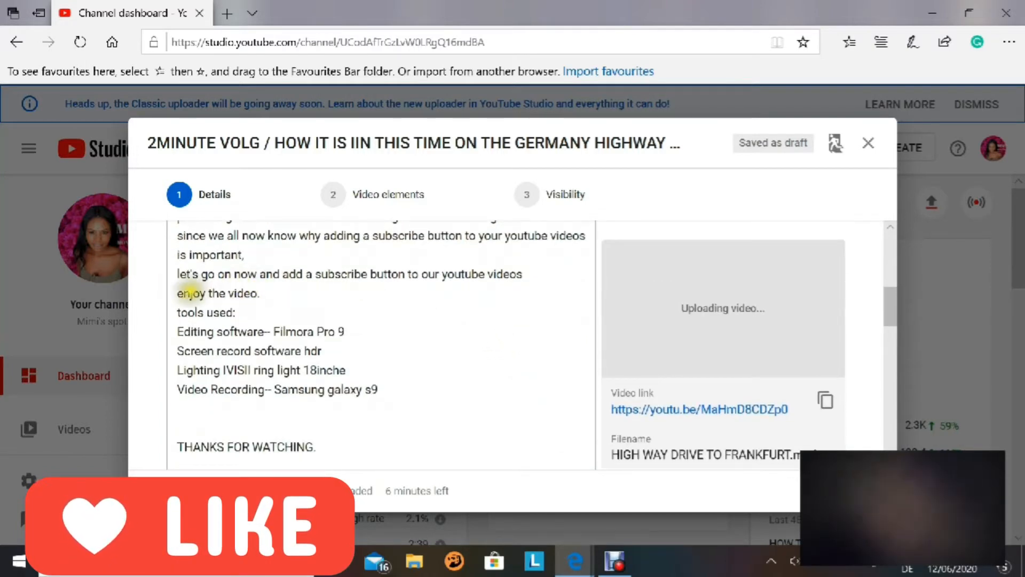
click(193, 250)
mouse_move(194, 250)
mouse_down()
mouse_move(172, 222)
mouse_move(178, 199)
mouse_move(179, 288)
mouse_up()
key(BackSpace)
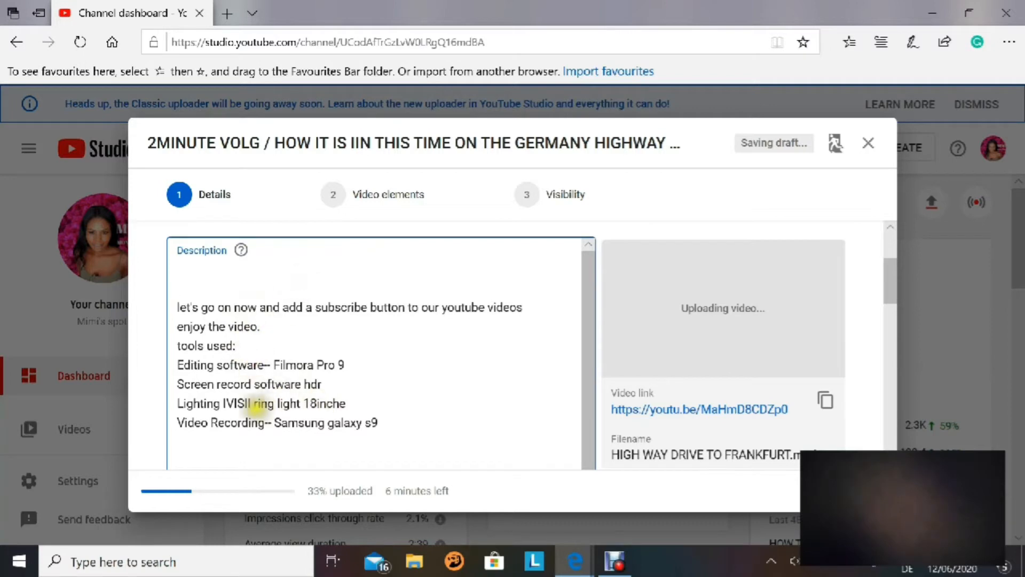
Step: Start the description with "i wanna show you how it is along the germany highway in this time." and a second line "hope you like it"
scroll(329, 380, up, 2)
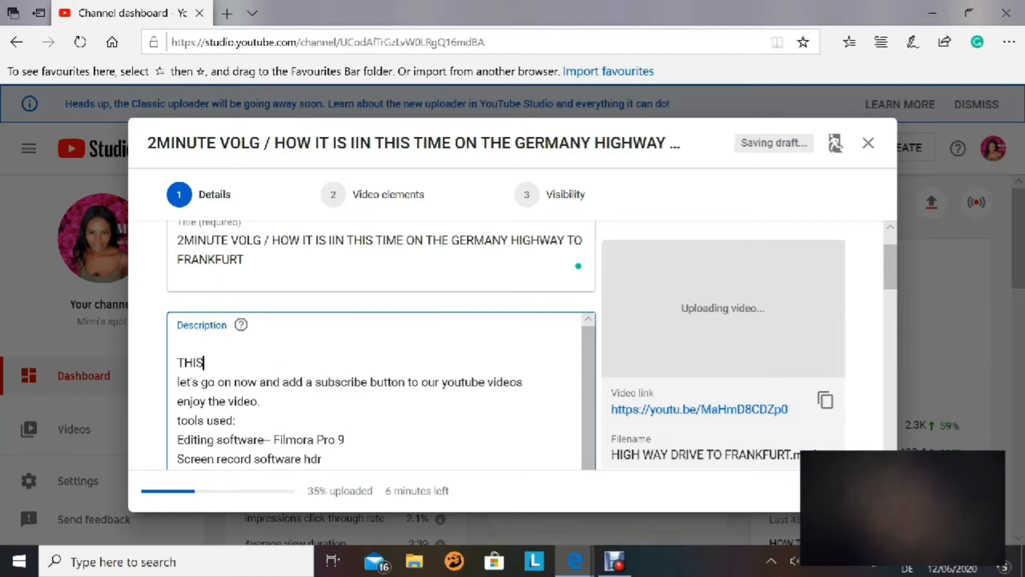
key(Caps_Lock)
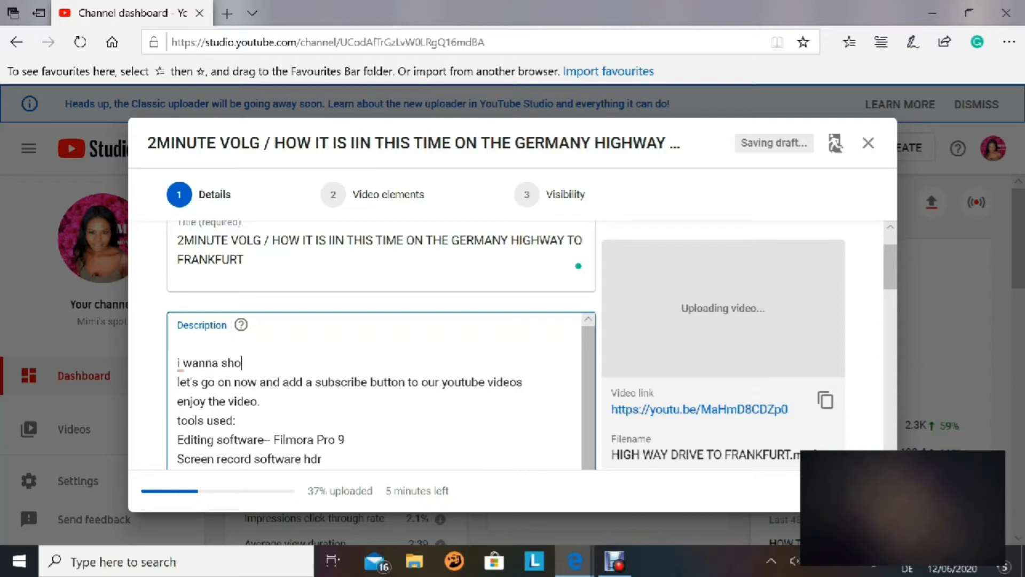
text(o)
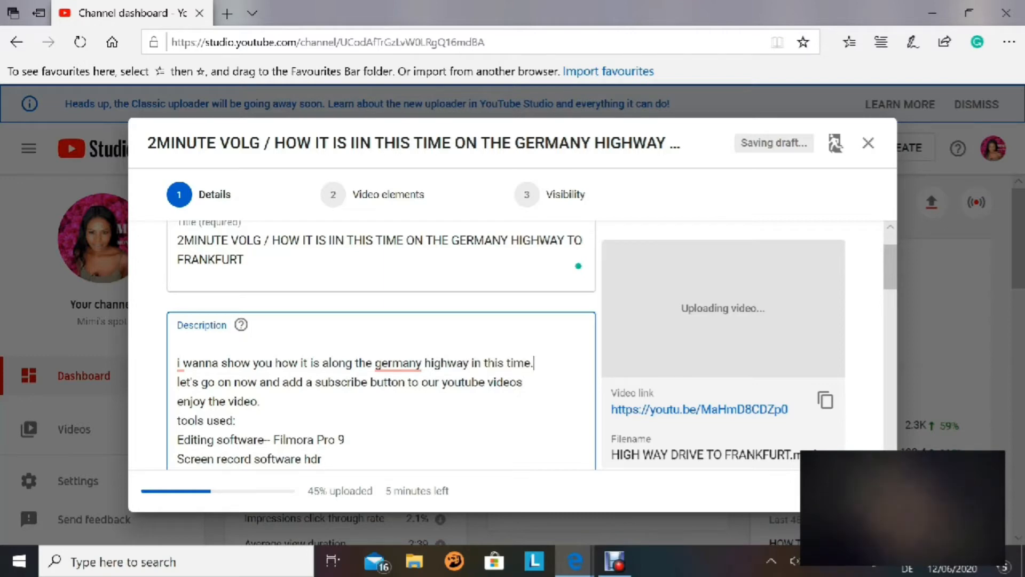
key(Return)
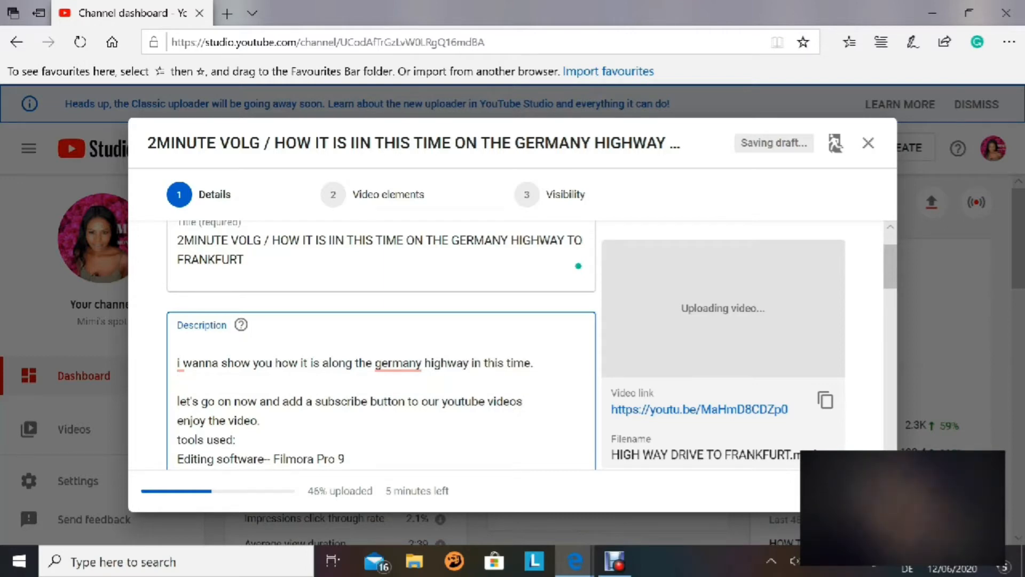
text(hope you like it)
Step: Accept the suggested capitalization corrections for "I" and "Germany" in the description's first line
mouse_move(179, 363)
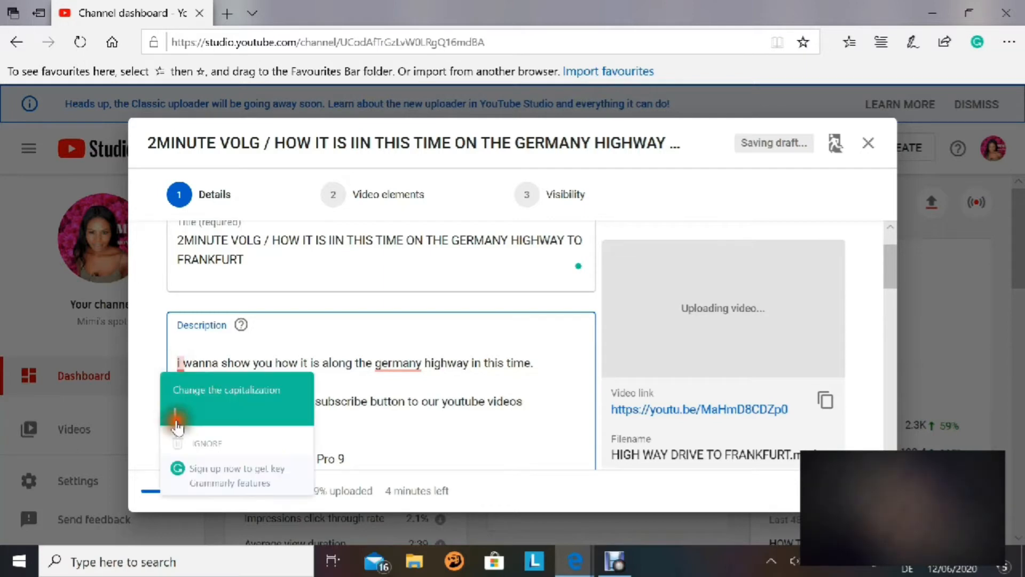
click(227, 389)
mouse_move(400, 367)
click(389, 411)
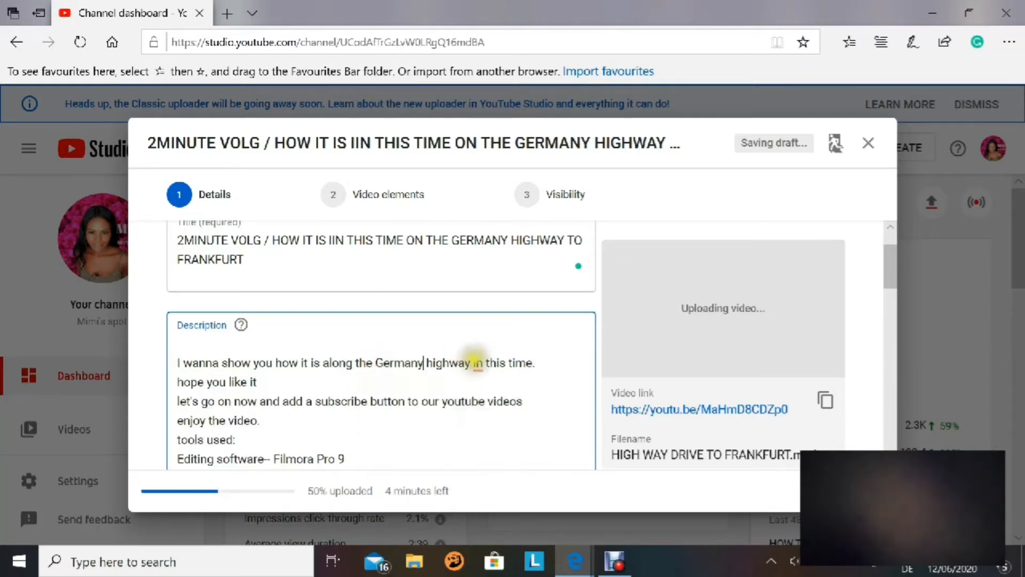
Step: Add the video to the LIFESTYLE playlist
scroll(475, 349, down, 5)
scroll(280, 324, down, 6)
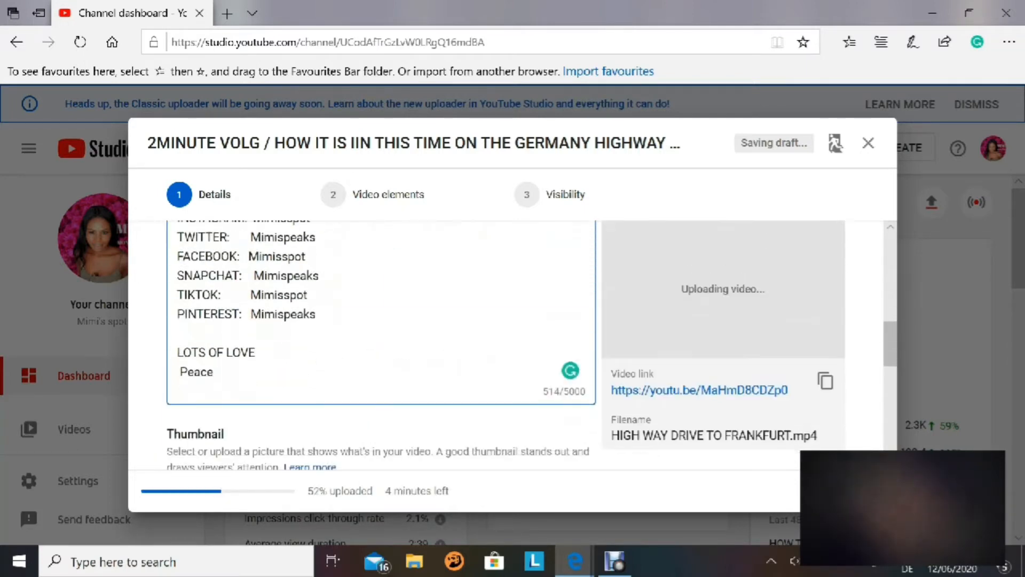
scroll(267, 257, up, 3)
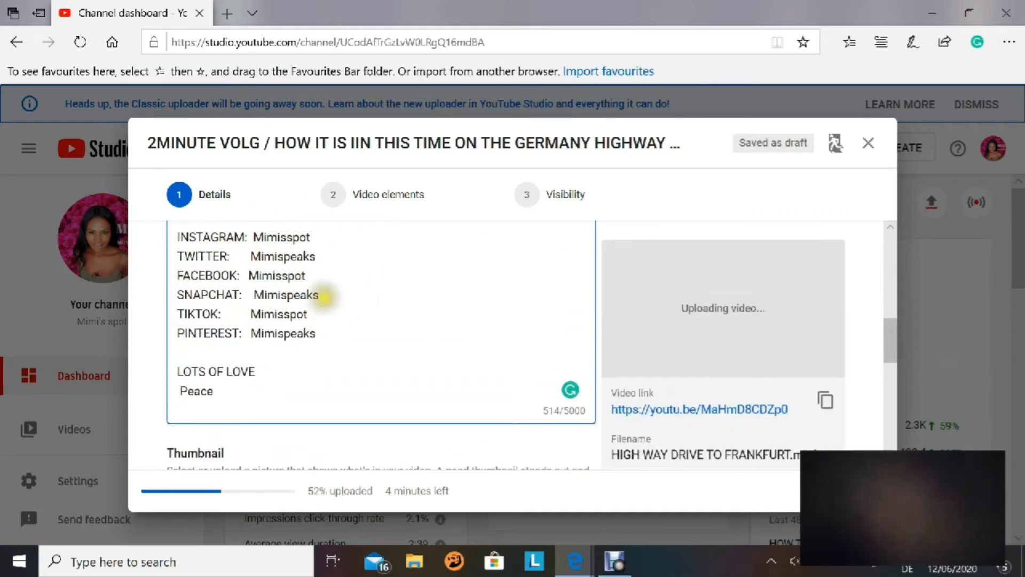
scroll(321, 296, down, 5)
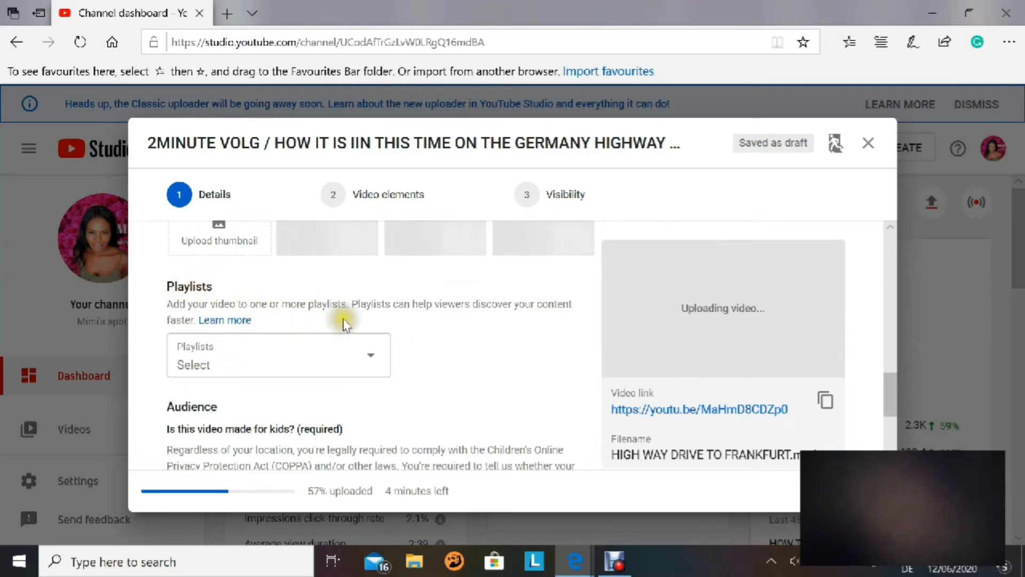
click(367, 355)
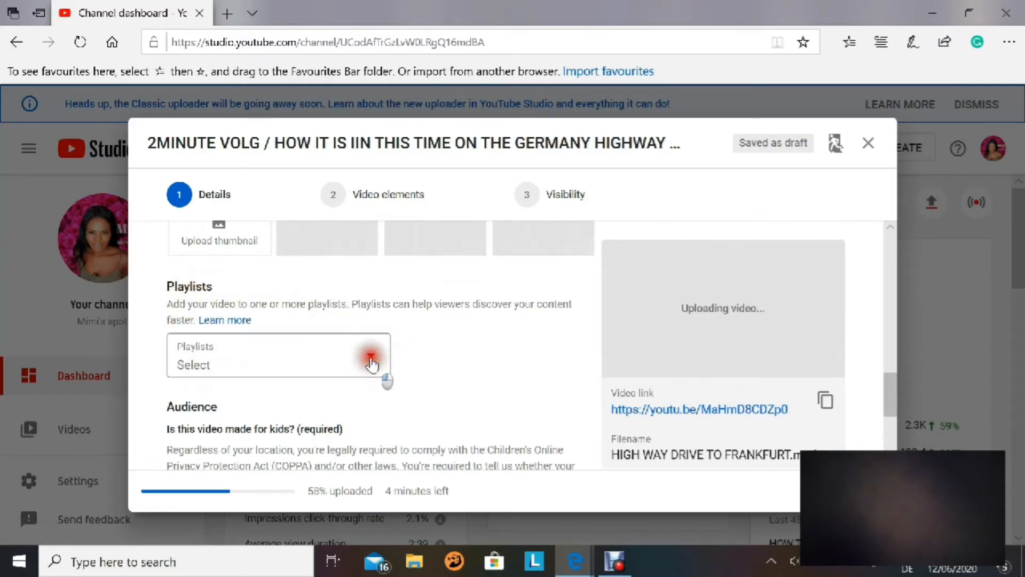
click(367, 355)
click(357, 355)
click(369, 358)
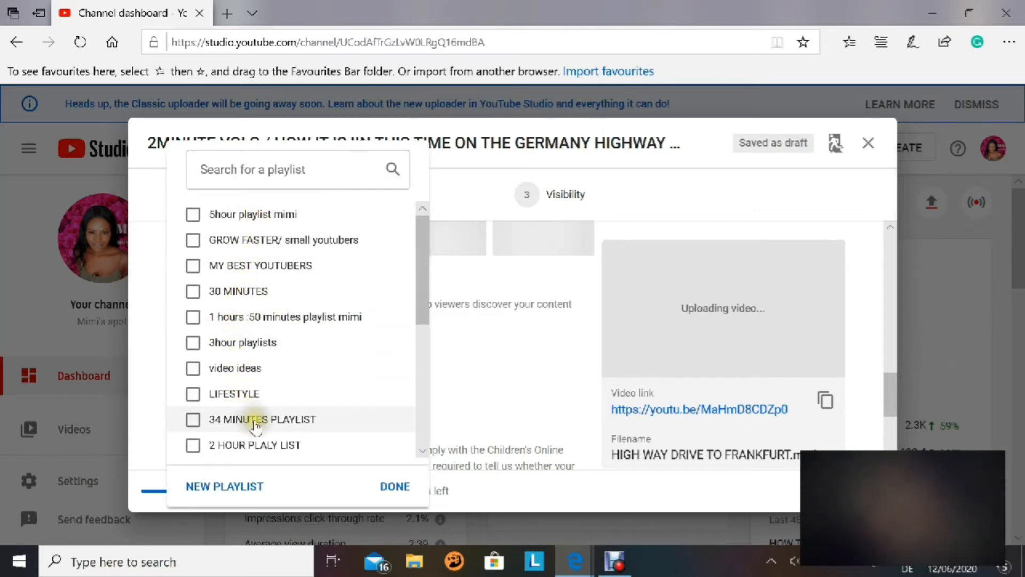
scroll(257, 417, down, 1)
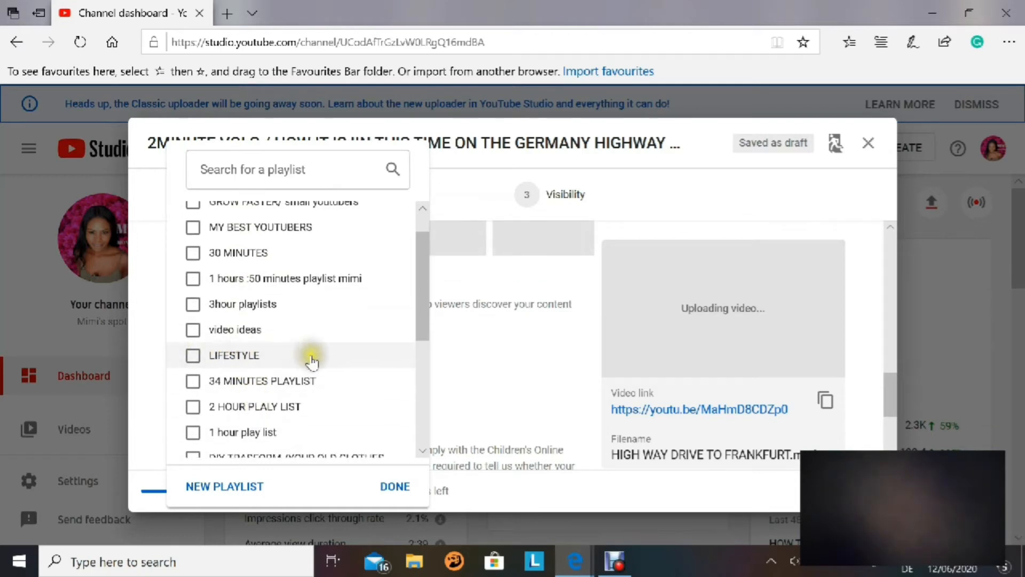
click(193, 356)
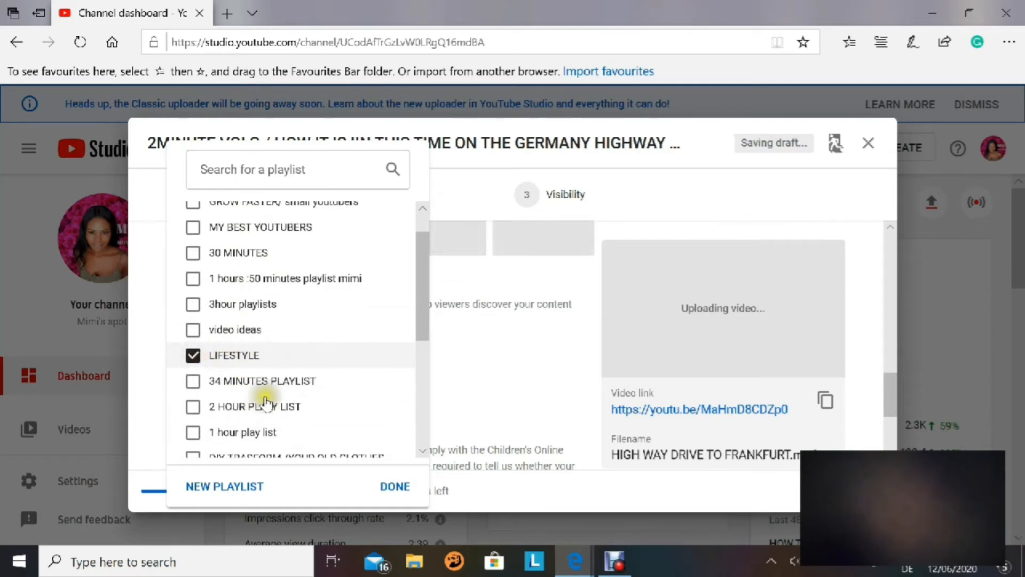
click(396, 487)
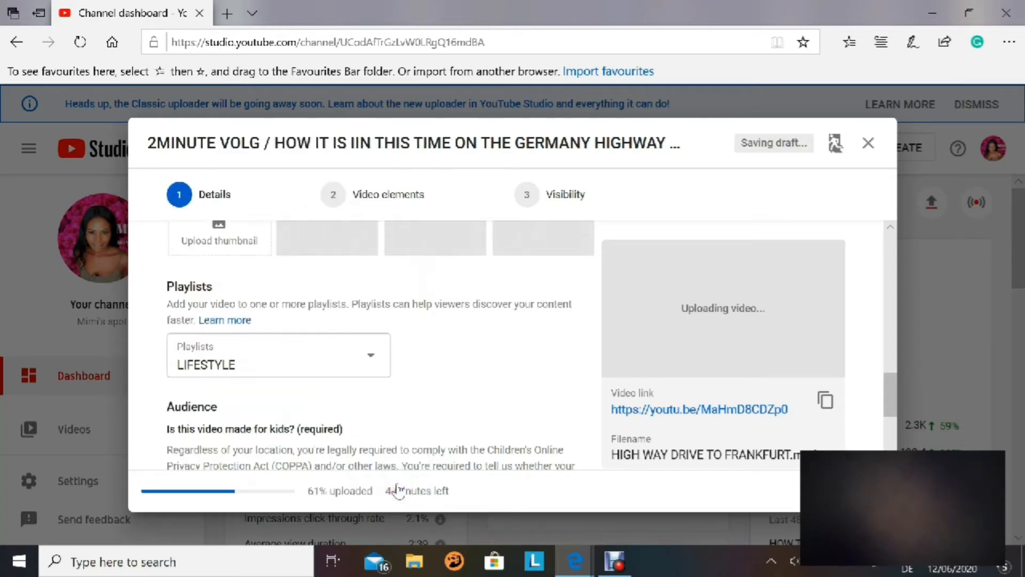
Step: Declare in the audience section that the video is not made for kids
scroll(344, 391, down, 2)
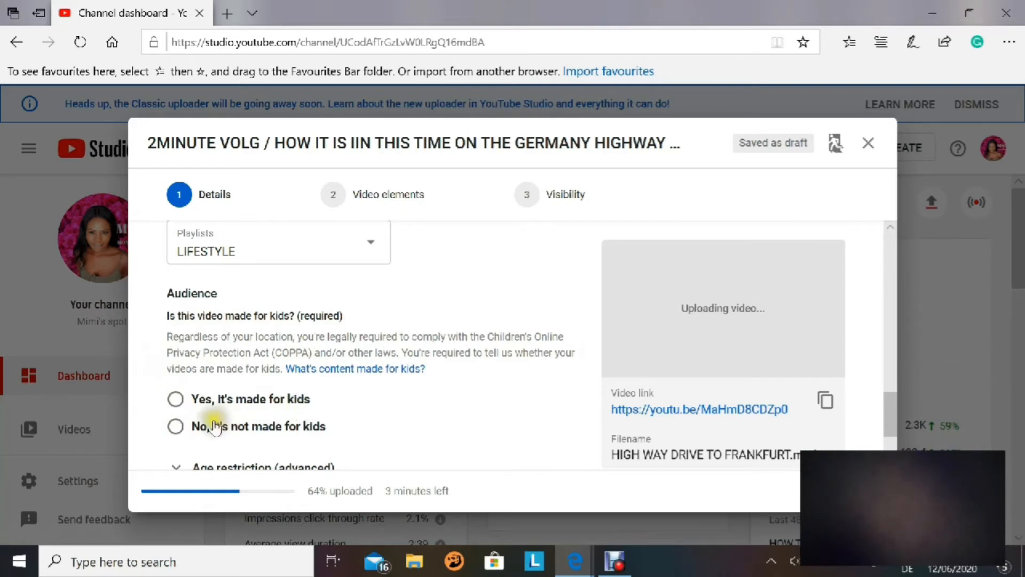
click(174, 427)
scroll(299, 429, down, 2)
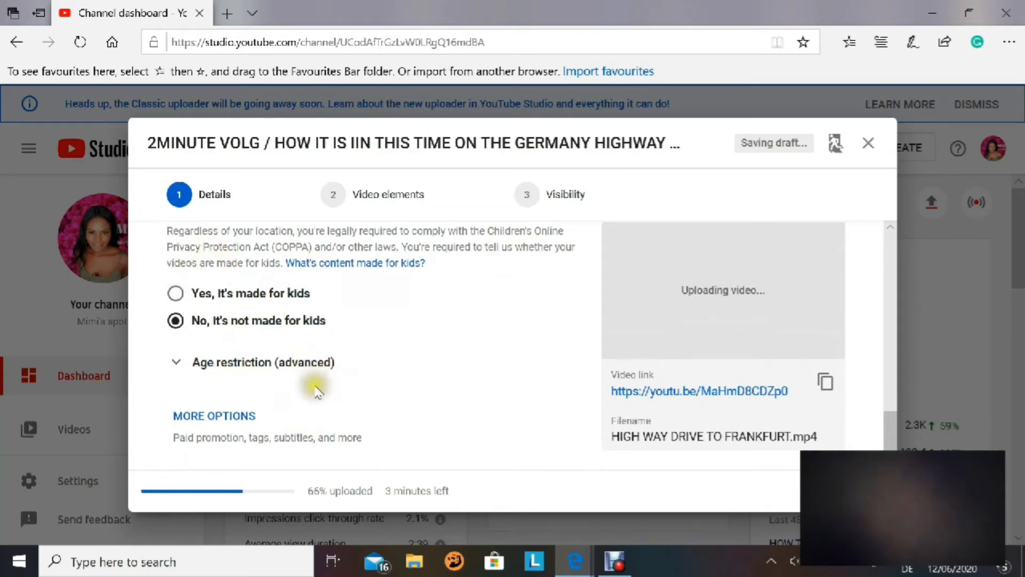
Step: Expand the additional video options and delete all the existing tags about adding a subscribe button
click(226, 418)
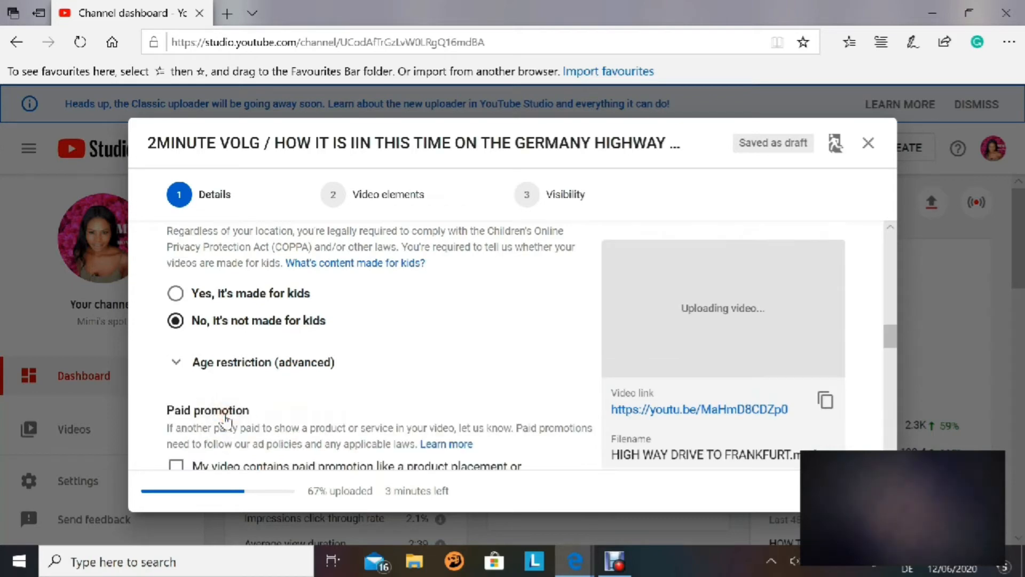
scroll(280, 412, down, 2)
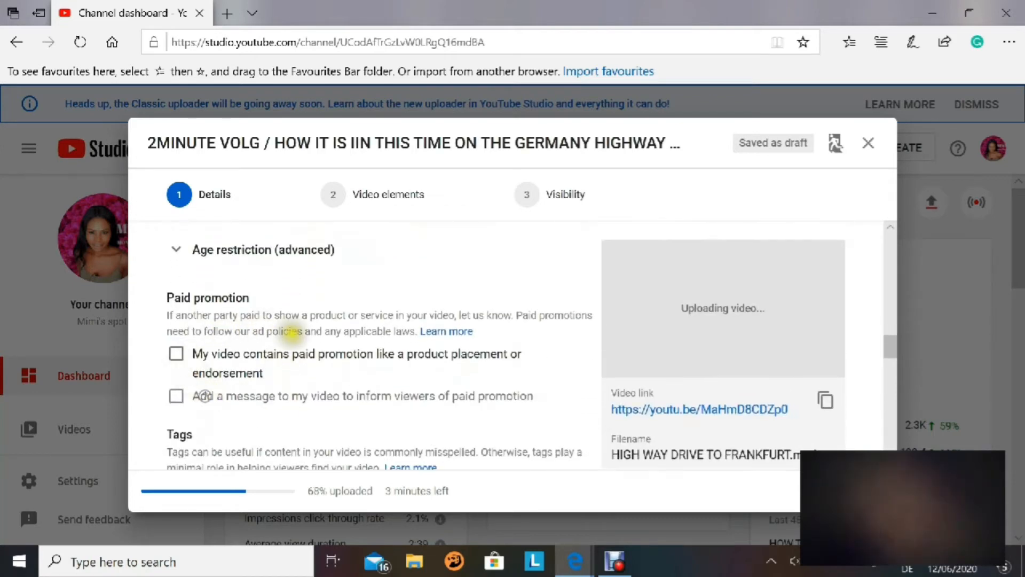
scroll(258, 418, down, 2)
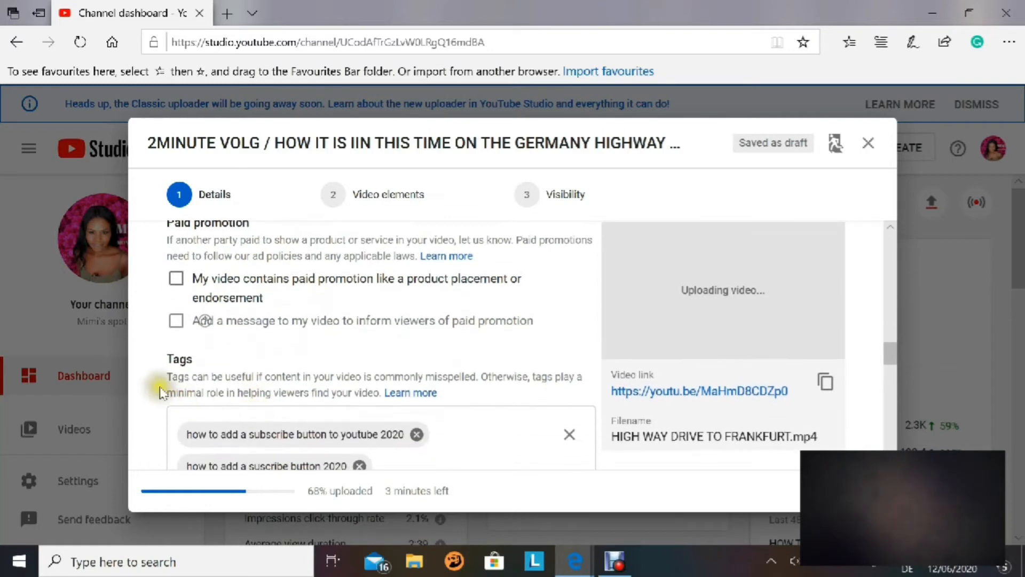
scroll(336, 415, down, 3)
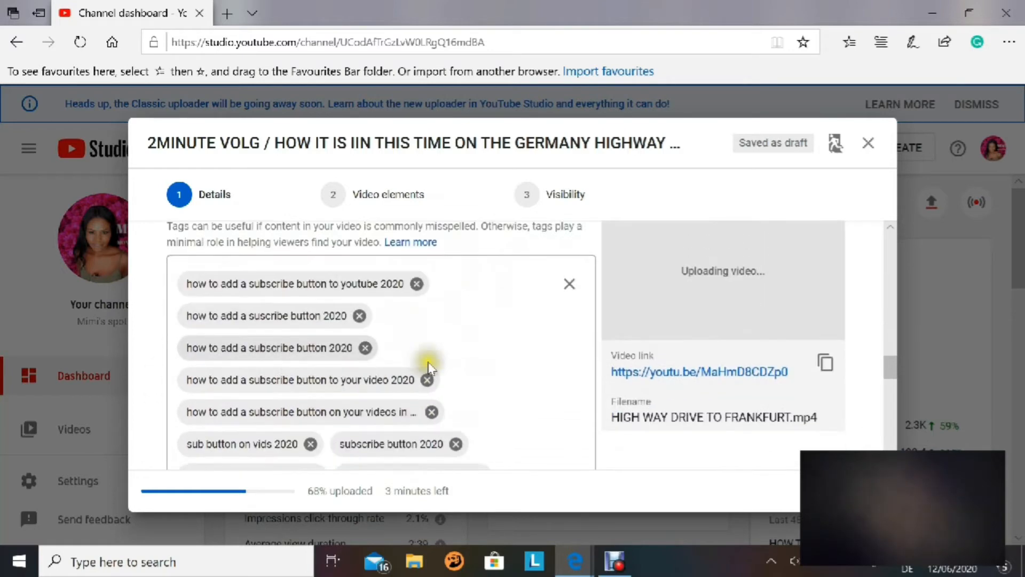
click(570, 285)
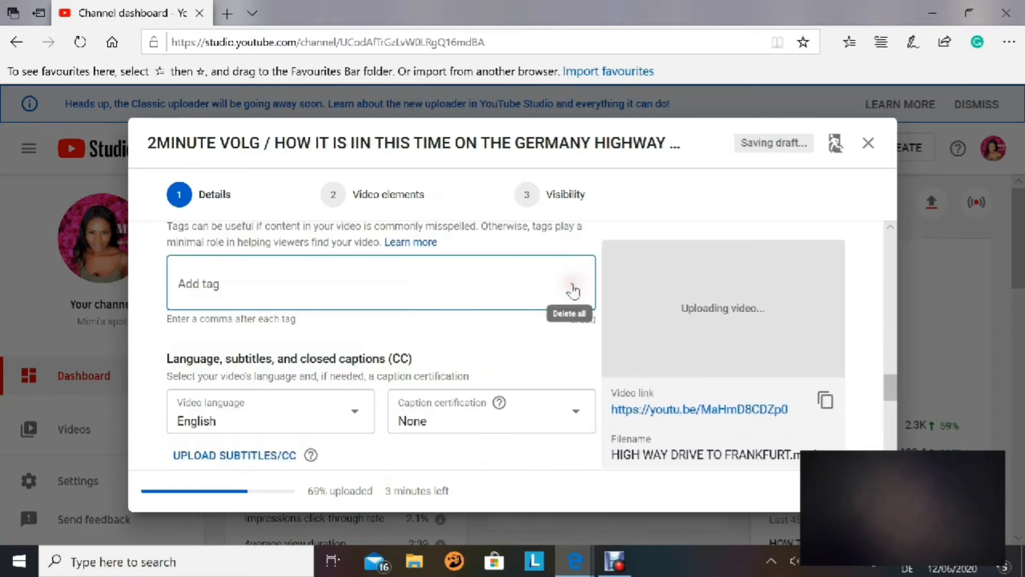
Step: Add the tags "highway rid", "drive along", "germany highway" and "germany" to the video
click(180, 275)
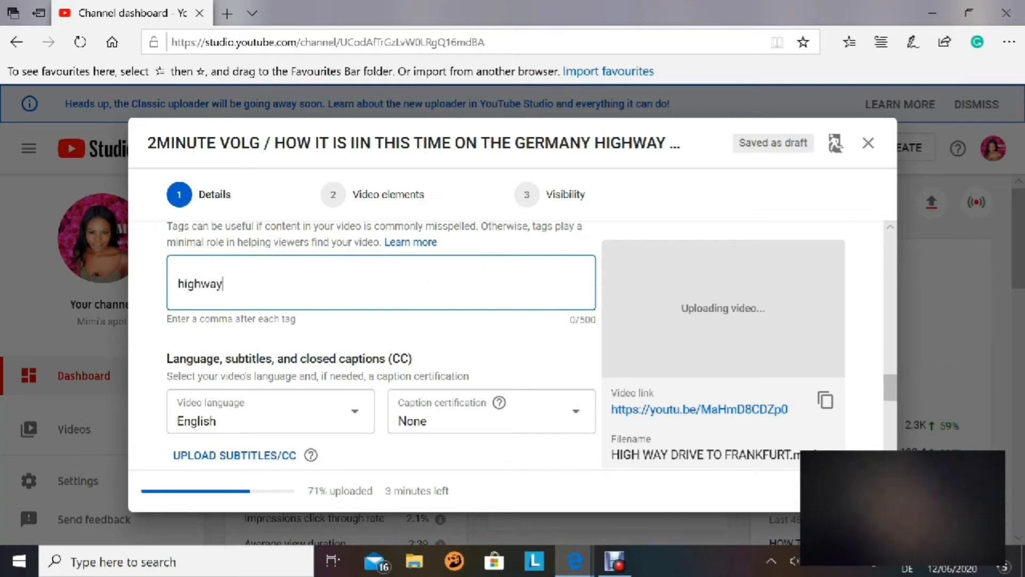
text(id,)
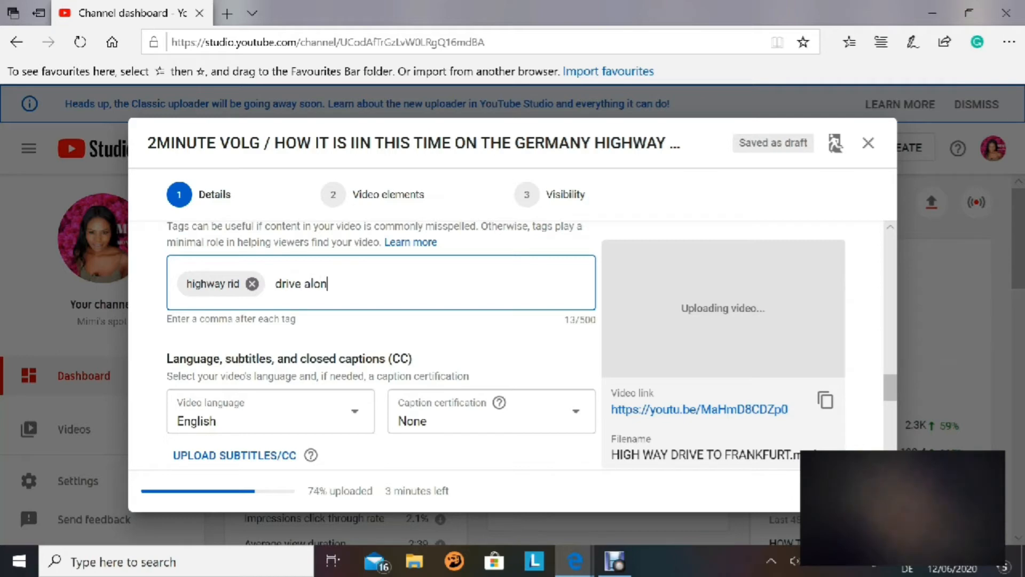
text(drive along, germany highw)
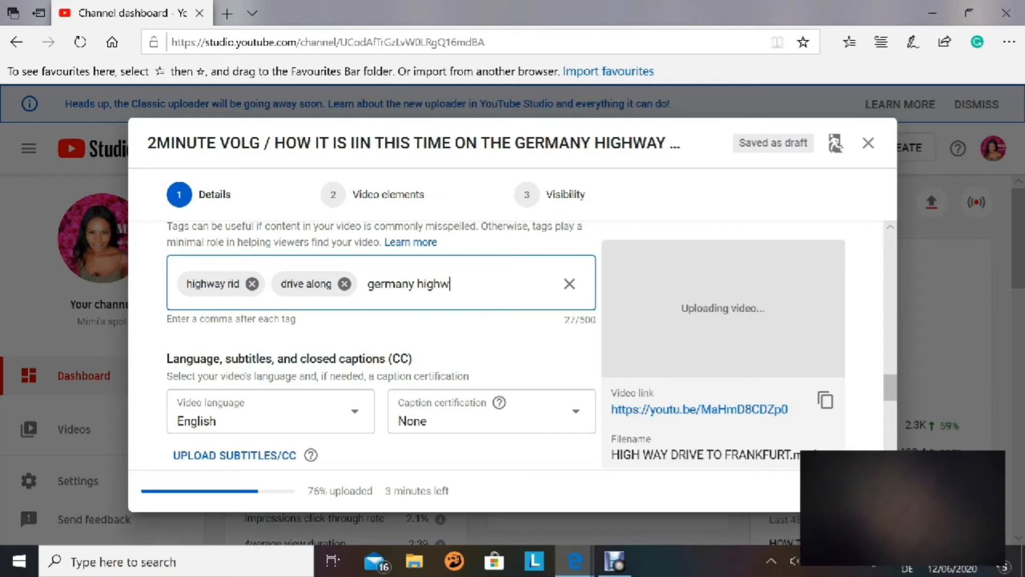
text(, g)
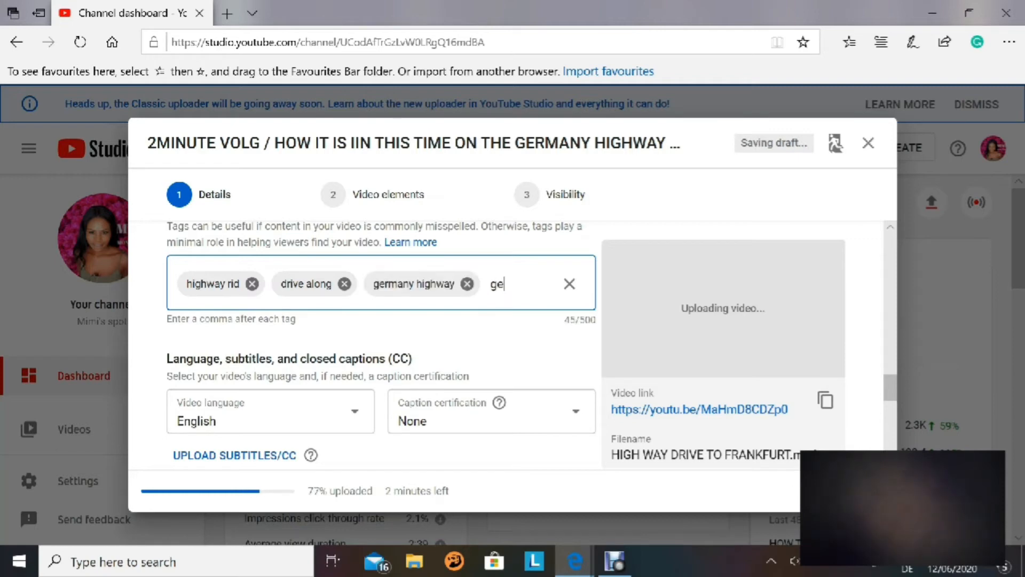
text(ermany)
key(BackSpace)
key(BackSpace)
text(,any)
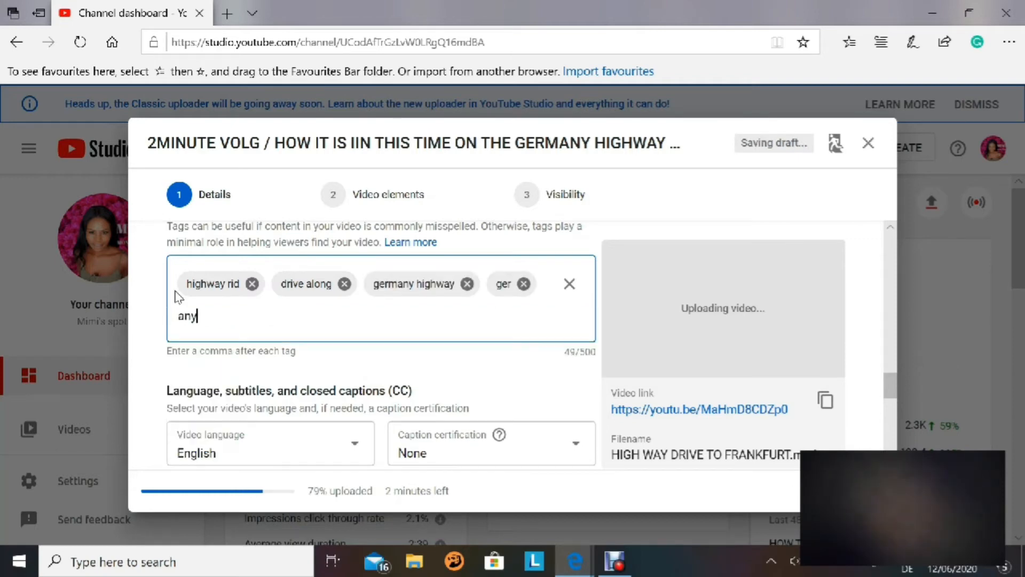
key(BackSpace)
key(BackSpace)
key(BackSpace)
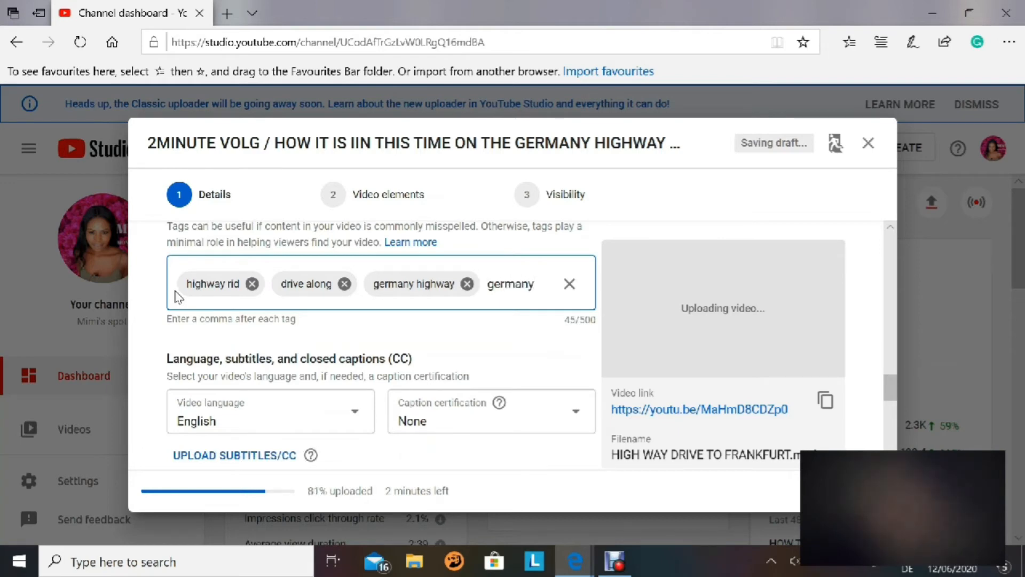
text(rmany,)
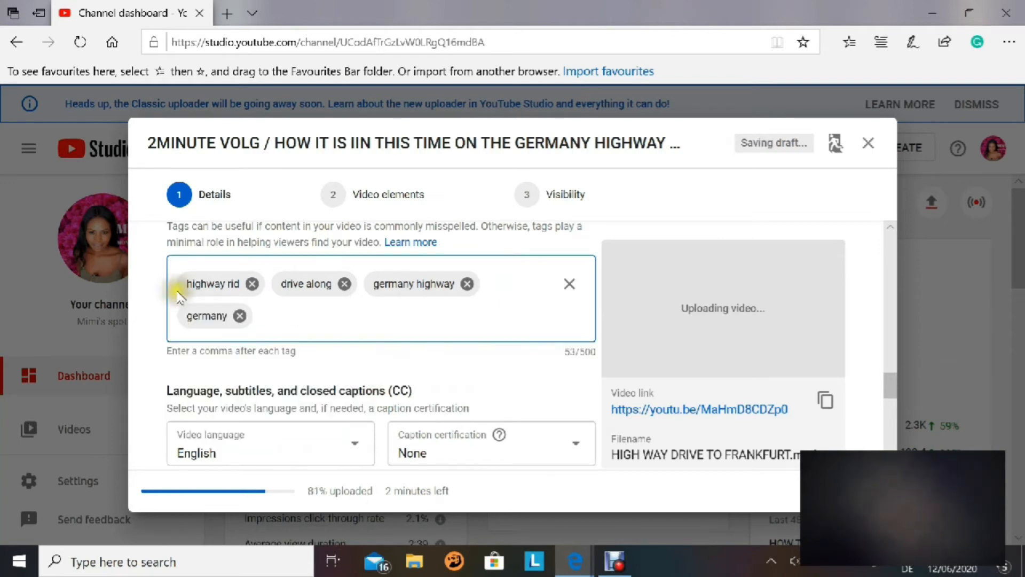
Step: Change the video's category to People & Blogs
scroll(576, 280, down, 2)
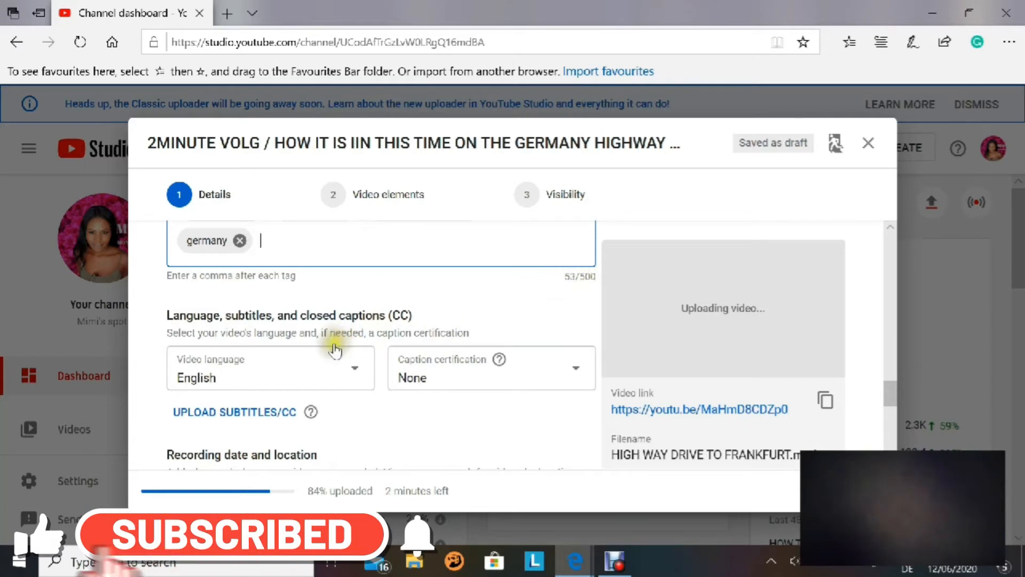
scroll(320, 344, down, 1)
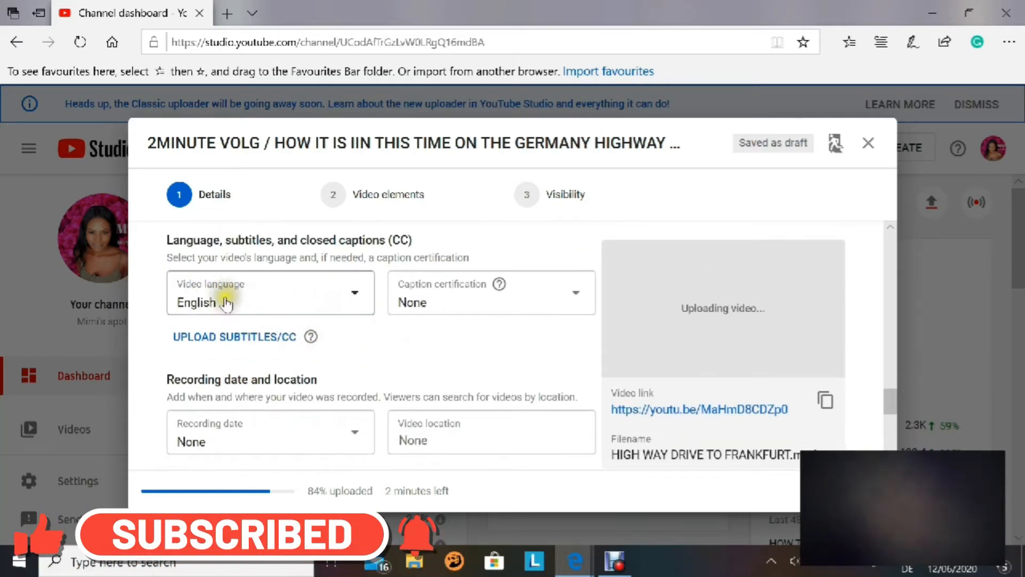
scroll(338, 316, down, 2)
scroll(299, 384, down, 2)
scroll(332, 393, down, 1)
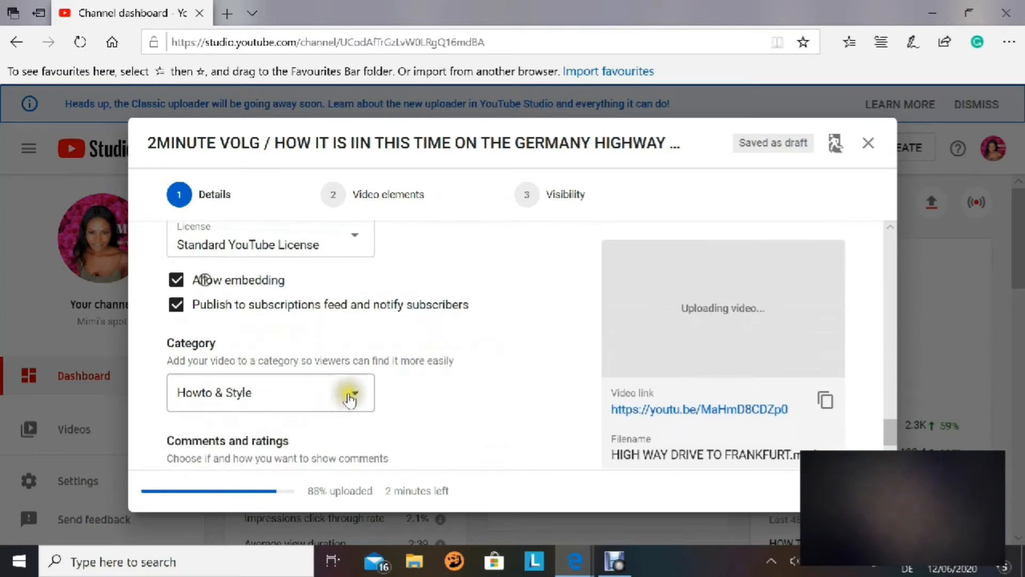
click(354, 398)
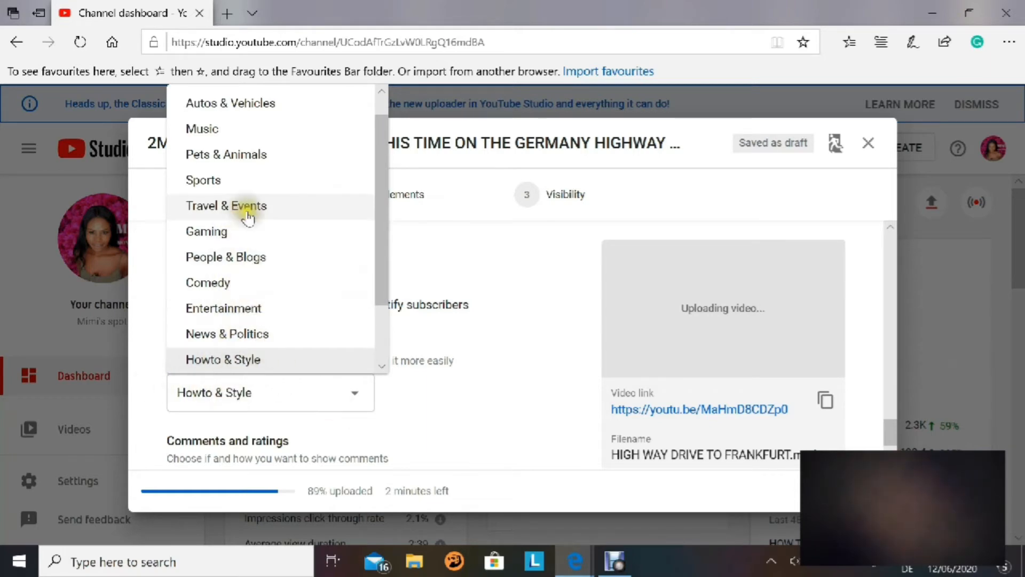
scroll(276, 174, up, 1)
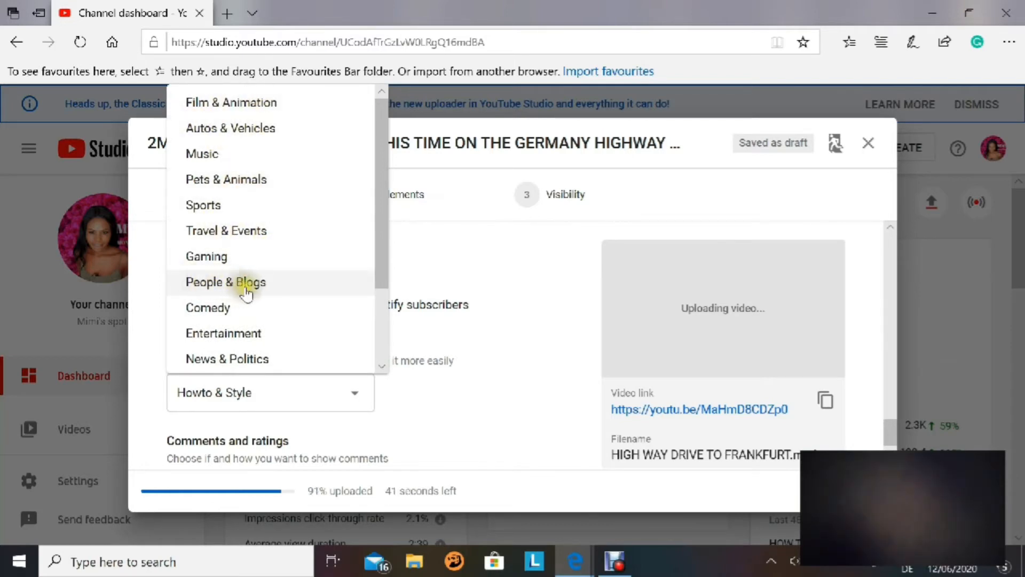
click(260, 281)
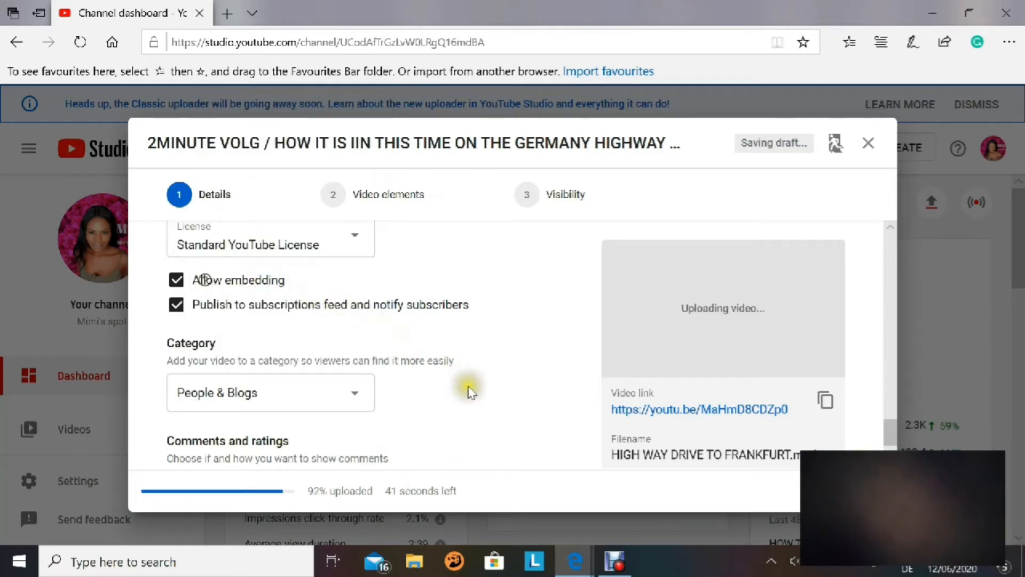
scroll(468, 391, down, 2)
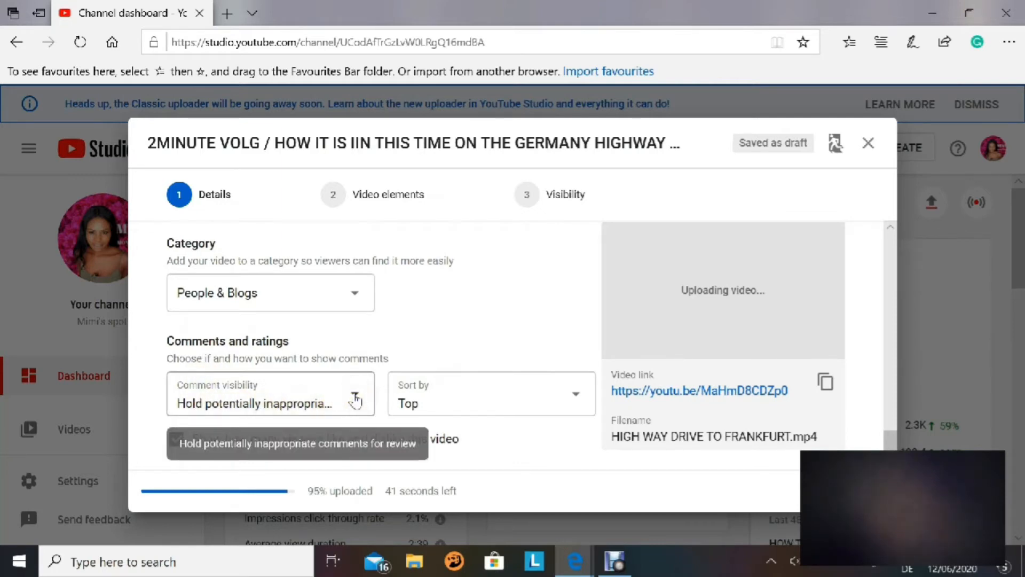
Step: Keep potentially inappropriate comments held for review and sort the video's comments by Newest
click(355, 398)
click(206, 416)
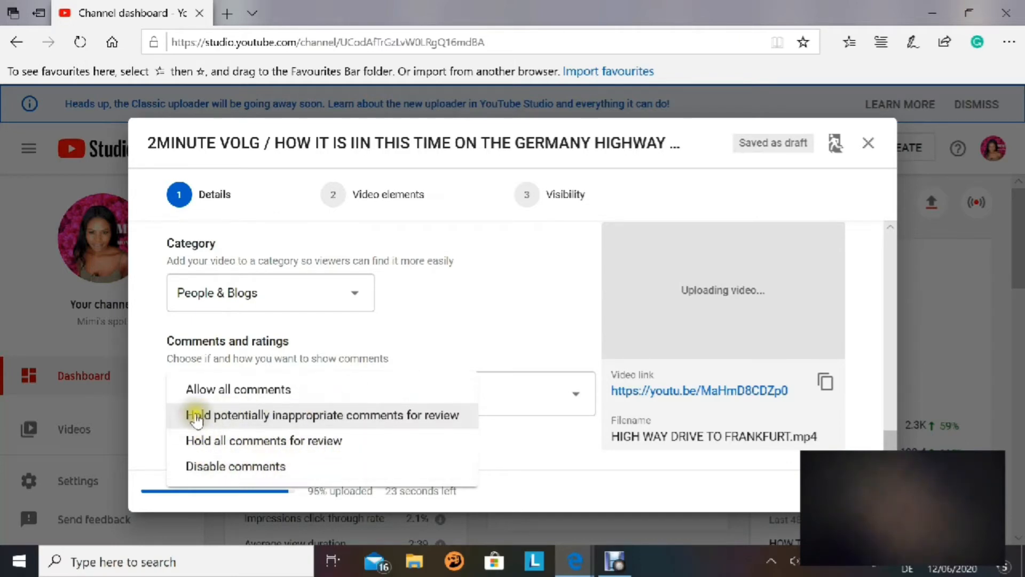
click(523, 429)
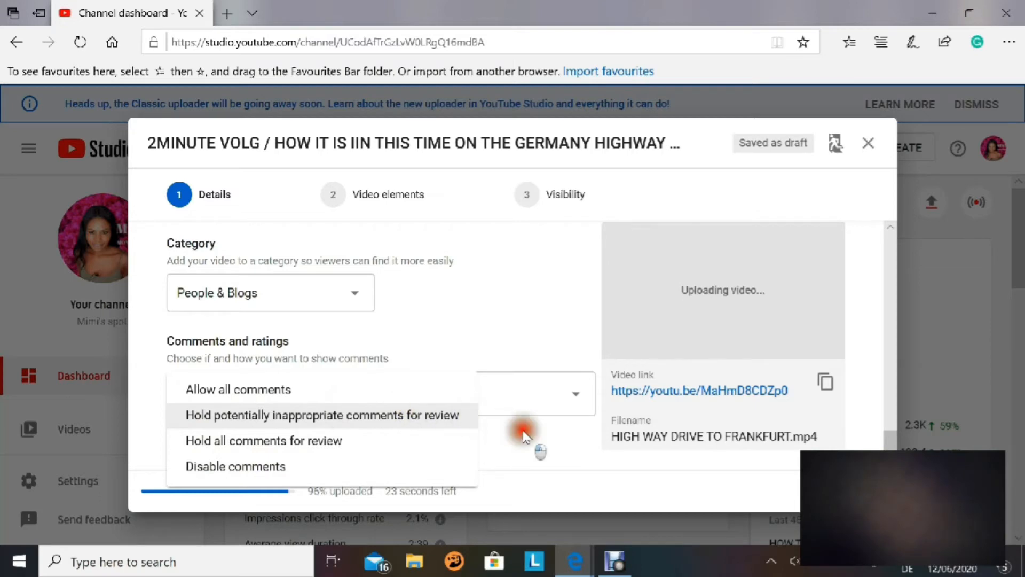
click(539, 393)
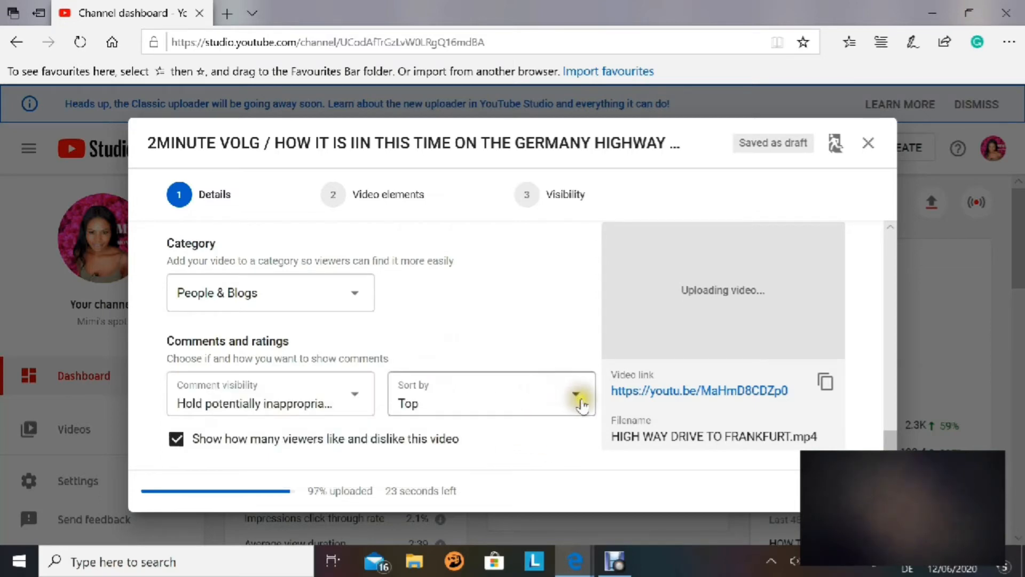
click(576, 400)
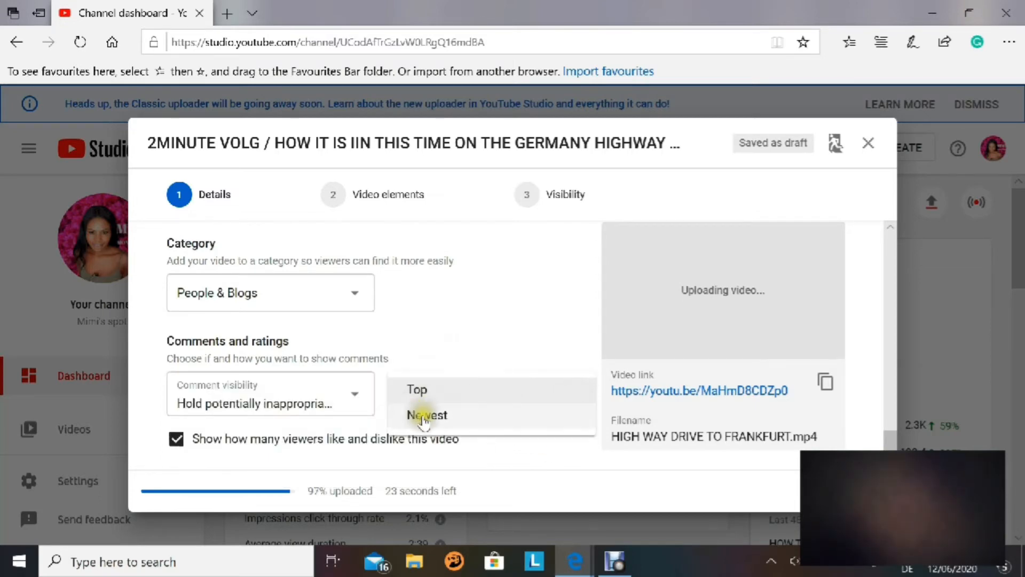
click(456, 416)
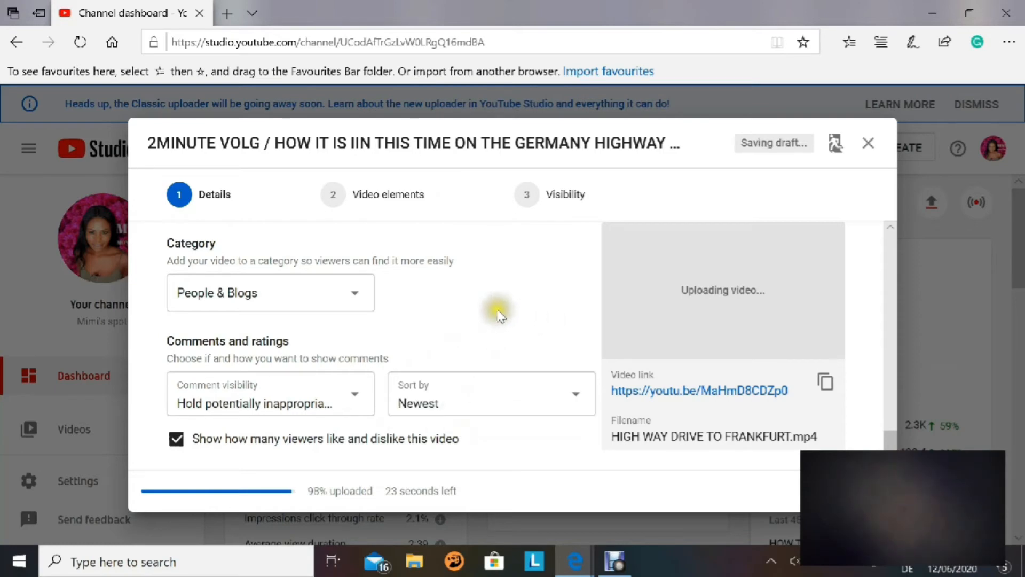
Step: Go to the upload's Visibility stage and examine the private, unlisted, public and schedule options and the pre-publish checks
scroll(478, 302, up, 10)
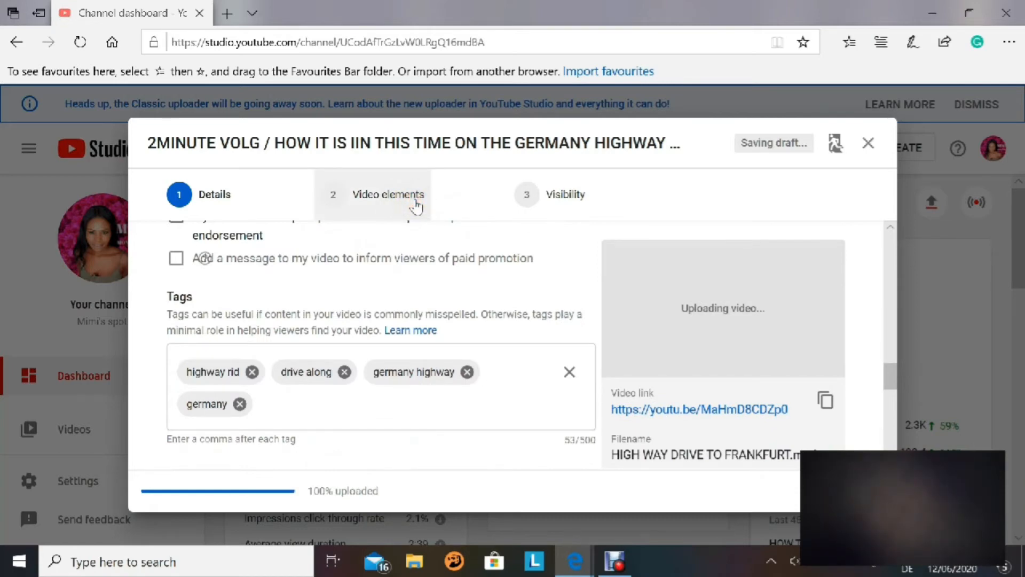
click(416, 206)
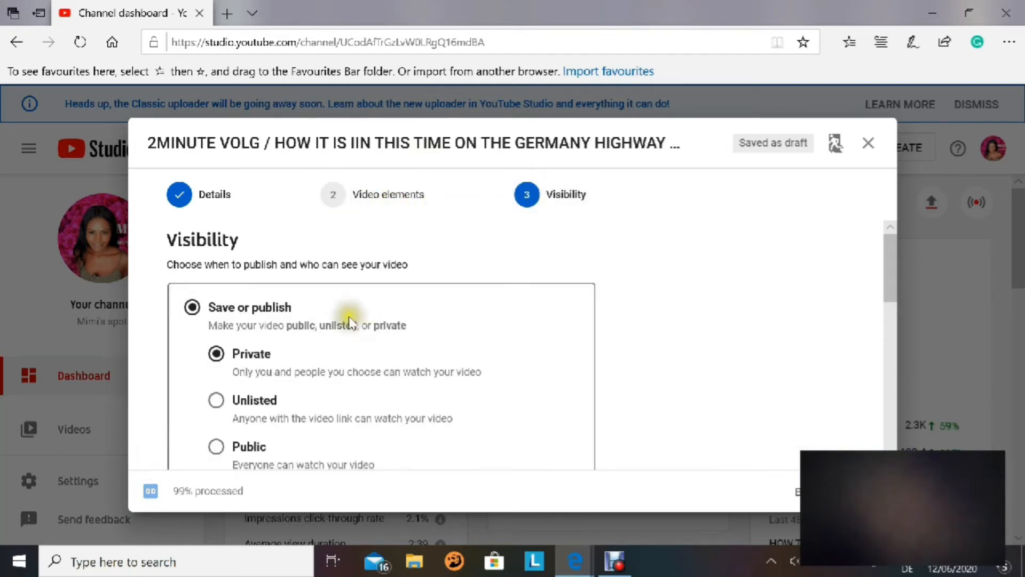
scroll(350, 320, down, 3)
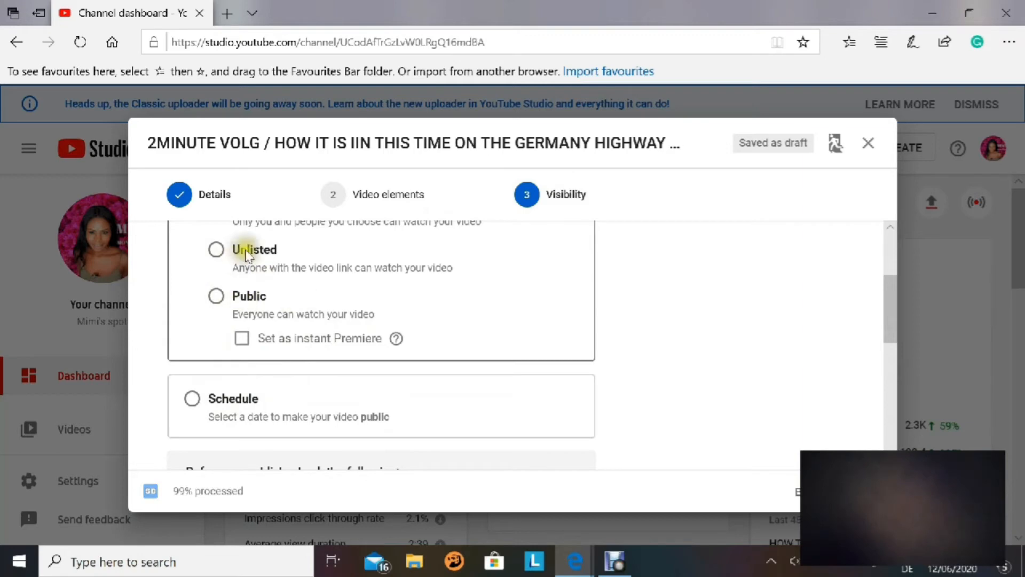
scroll(290, 338, down, 3)
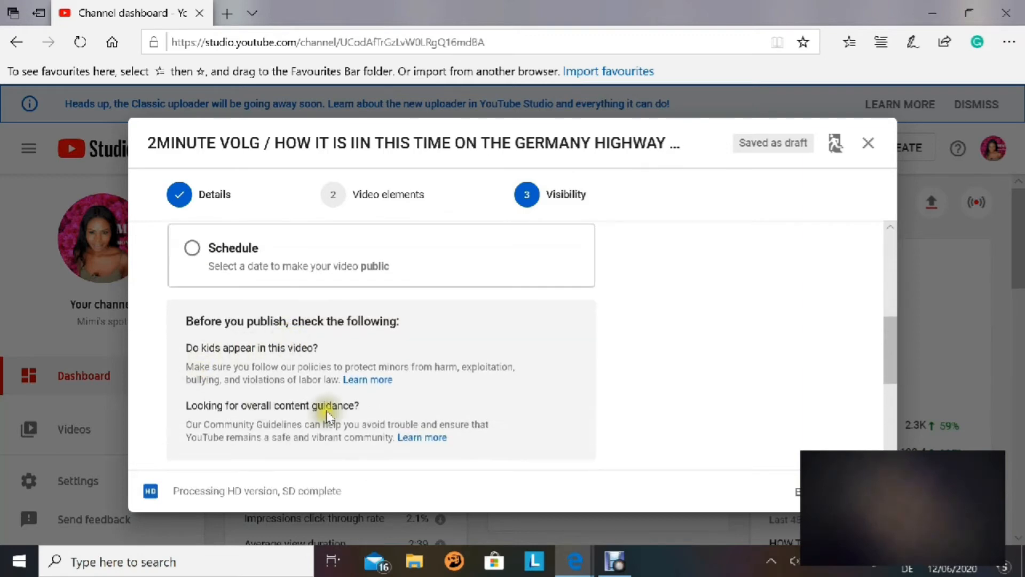
scroll(311, 389, up, 4)
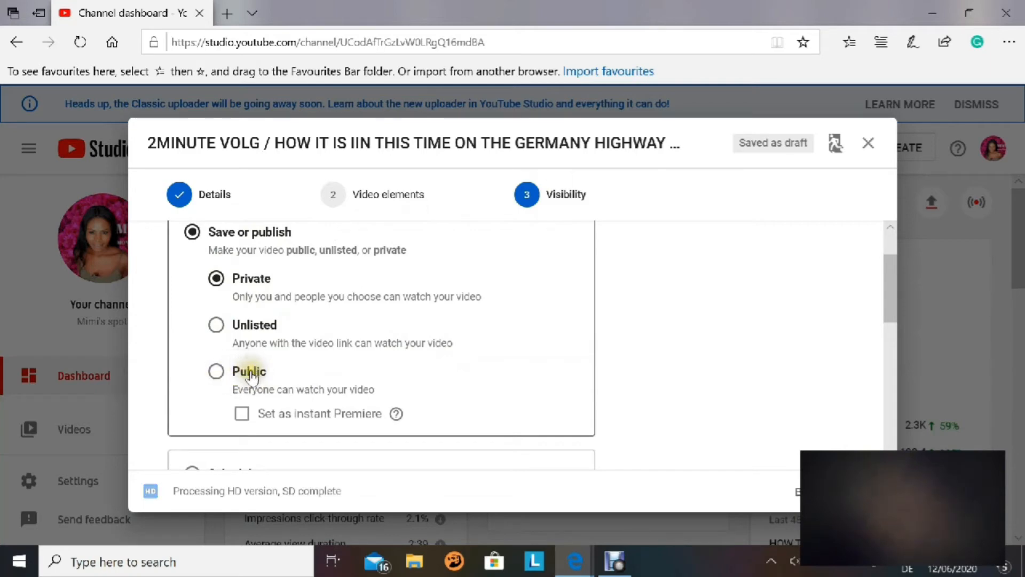
scroll(251, 373, down, 2)
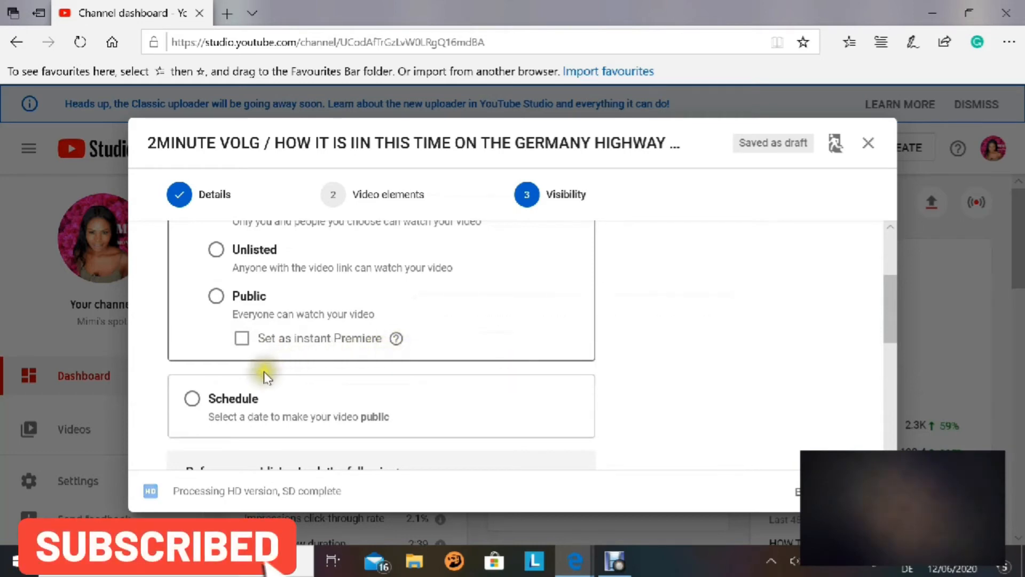
scroll(229, 396, down, 3)
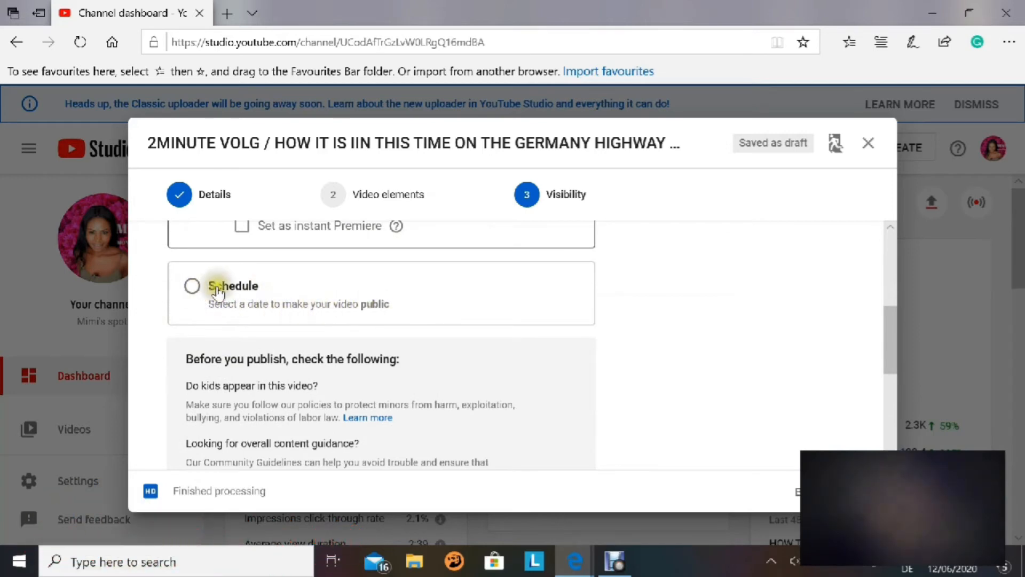
scroll(342, 303, up, 5)
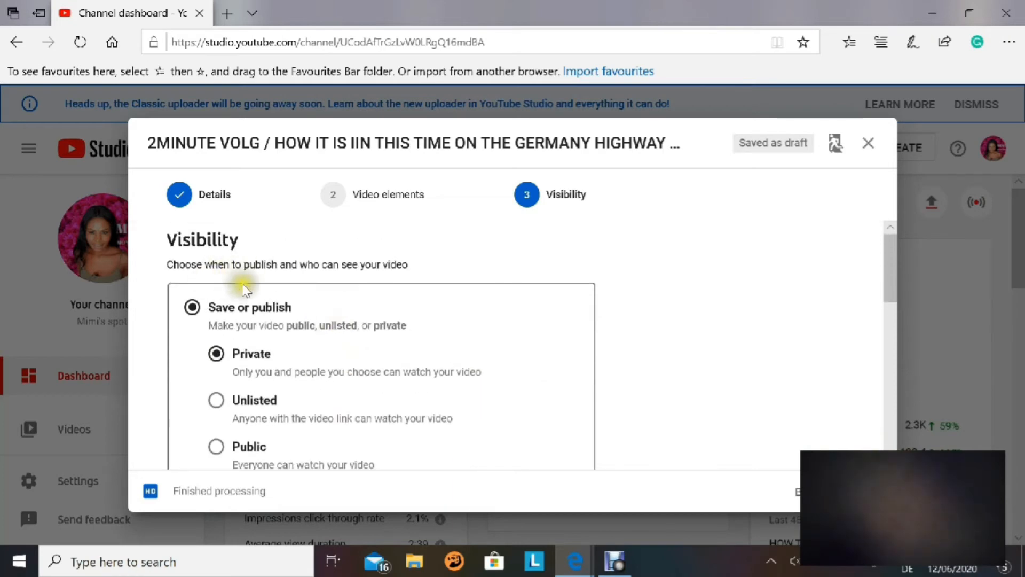
Step: Look over the video preview and the content guidance notes in the Visibility stage
click(193, 202)
click(389, 203)
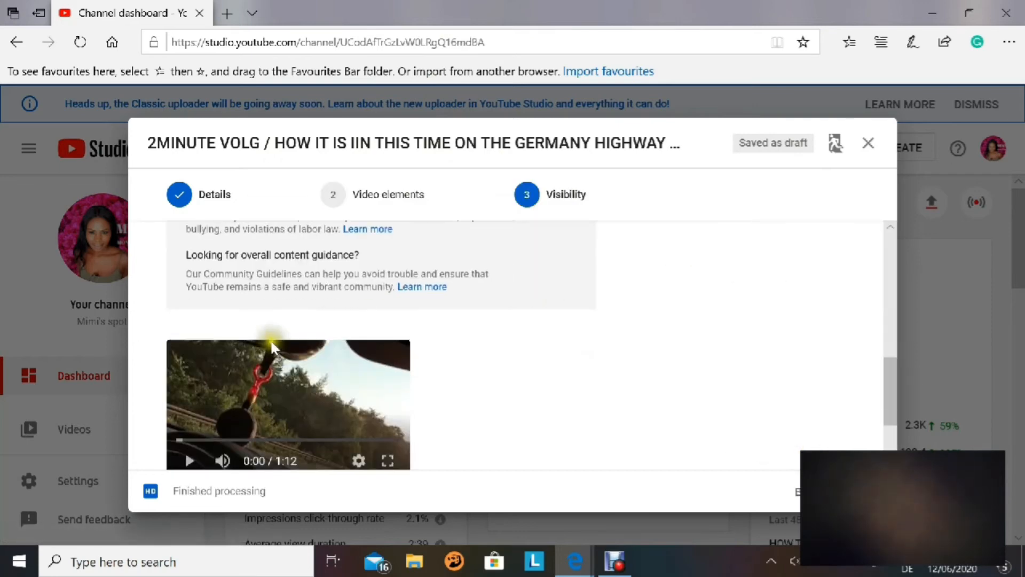
scroll(270, 339, down, 2)
scroll(236, 352, up, 1)
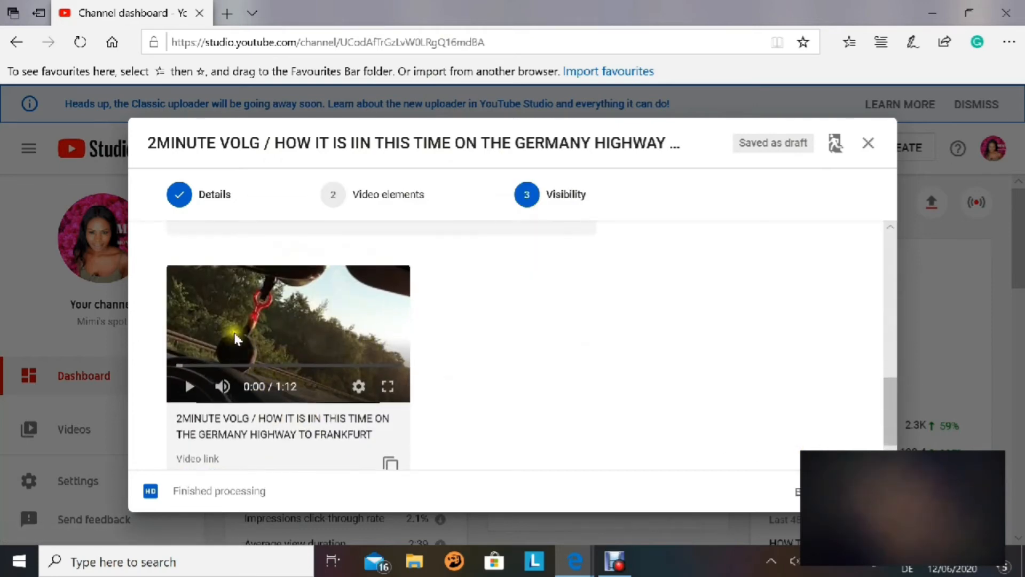
scroll(338, 344, up, 3)
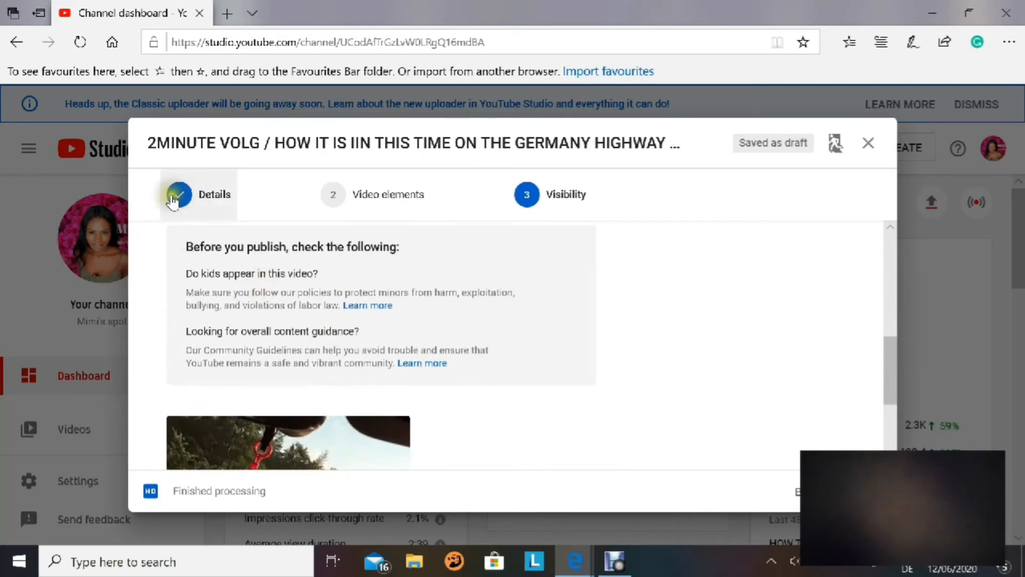
Step: Recheck the description, thumbnail and playlist in Details and advance past Video elements to the Visibility stage
click(182, 199)
scroll(306, 374, down, 6)
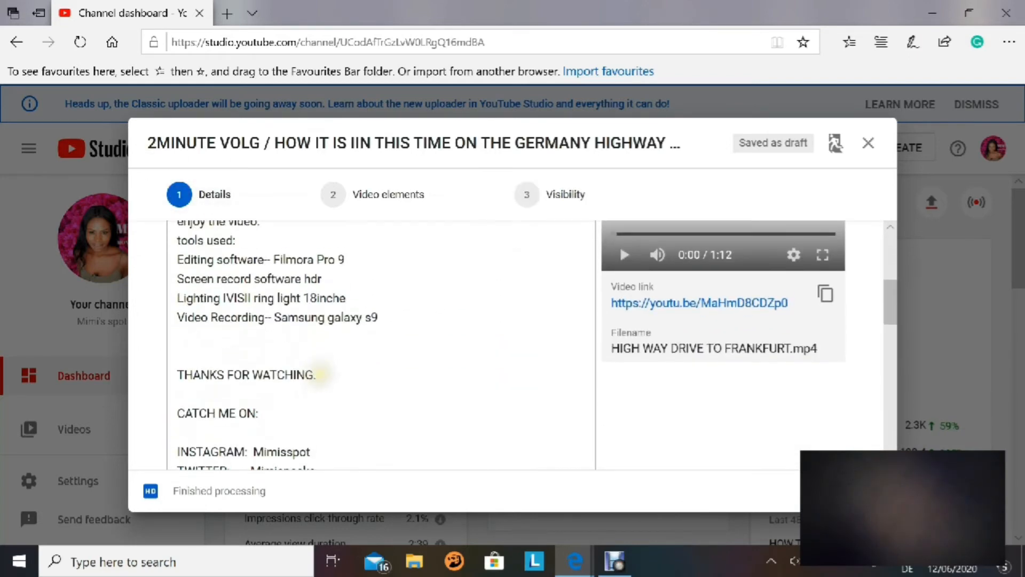
scroll(318, 371, down, 8)
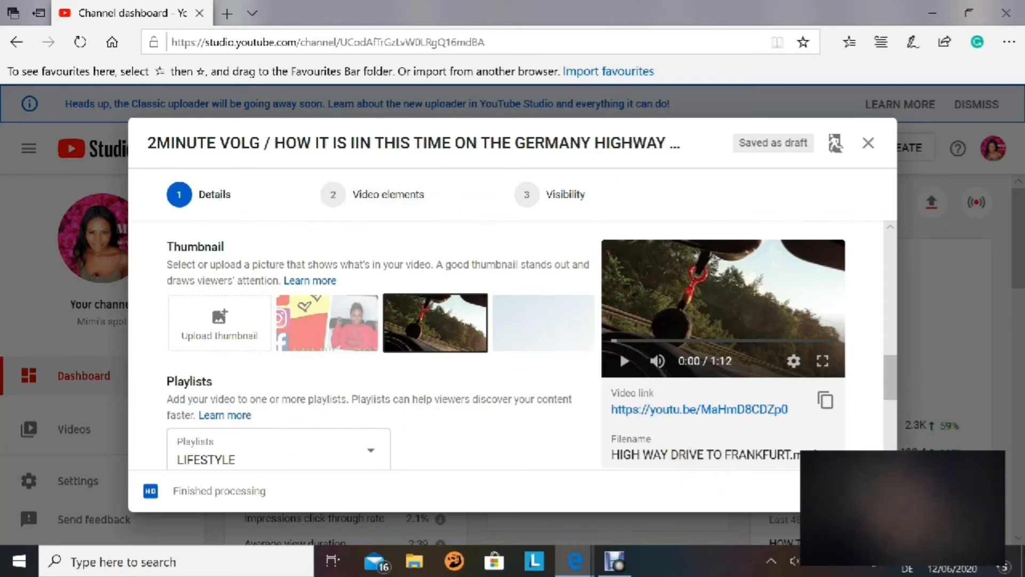
click(860, 492)
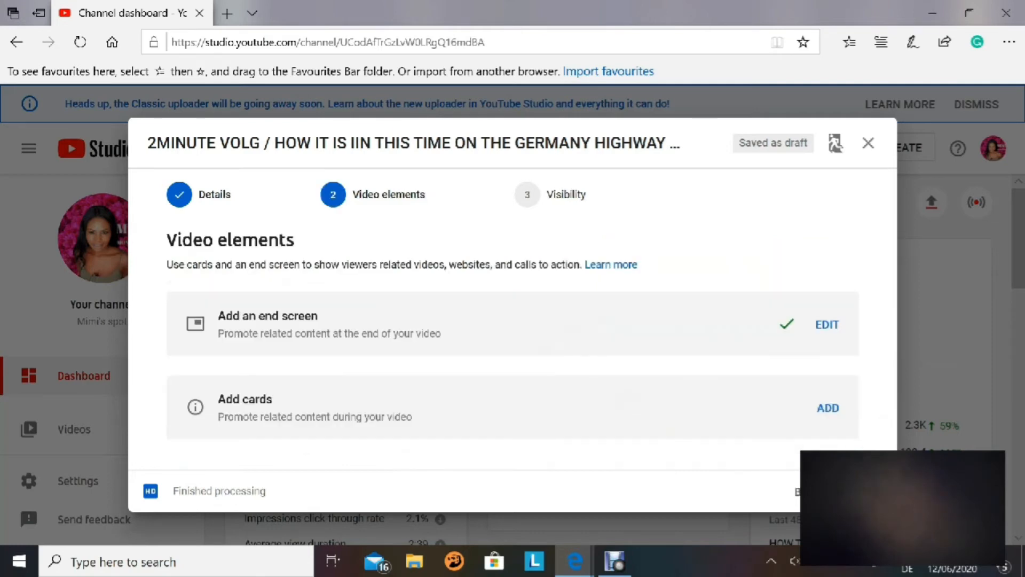
click(860, 491)
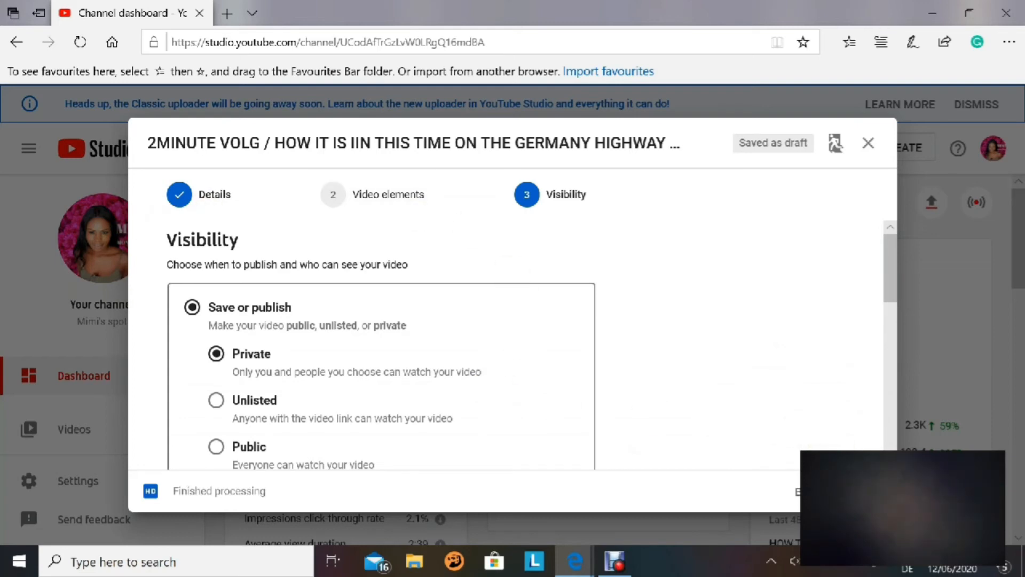
Step: Open the uploaded highway video's details page and look over its basic information
click(774, 483)
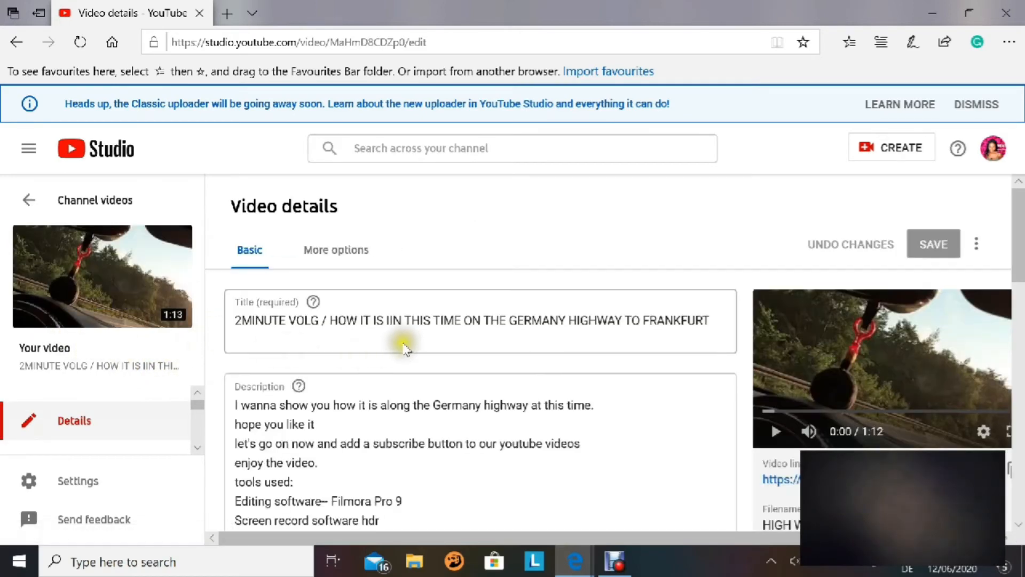
scroll(404, 345, down, 7)
scroll(404, 342, up, 7)
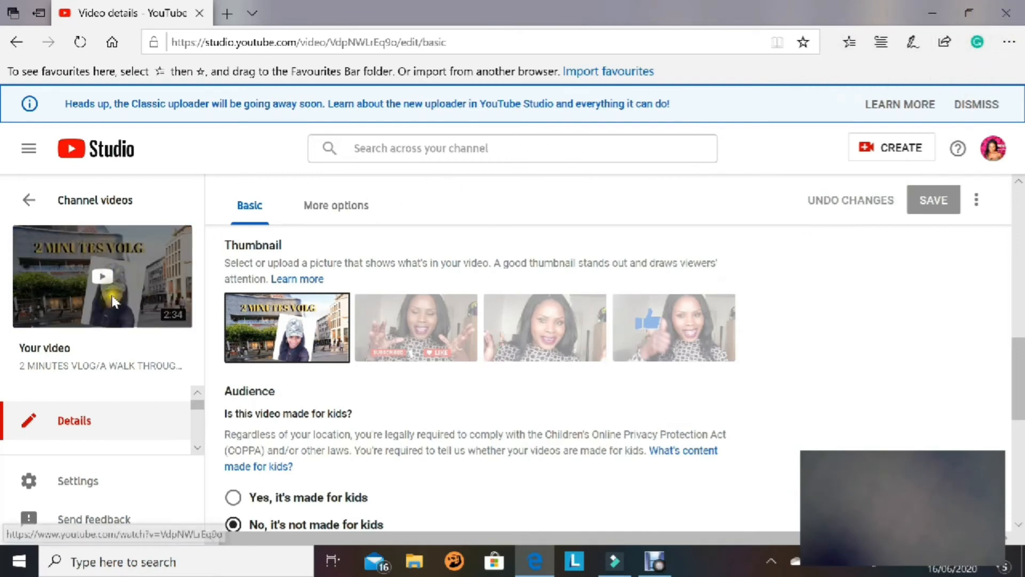
Step: Open the 2 minutes walk-through vlog on YouTube from its details page
mouse_move(110, 285)
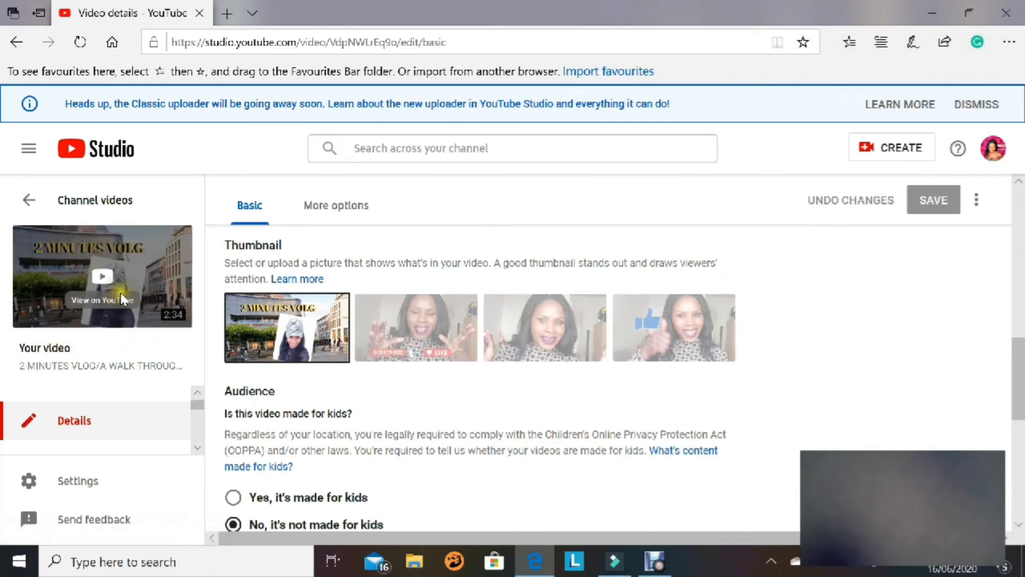
click(112, 287)
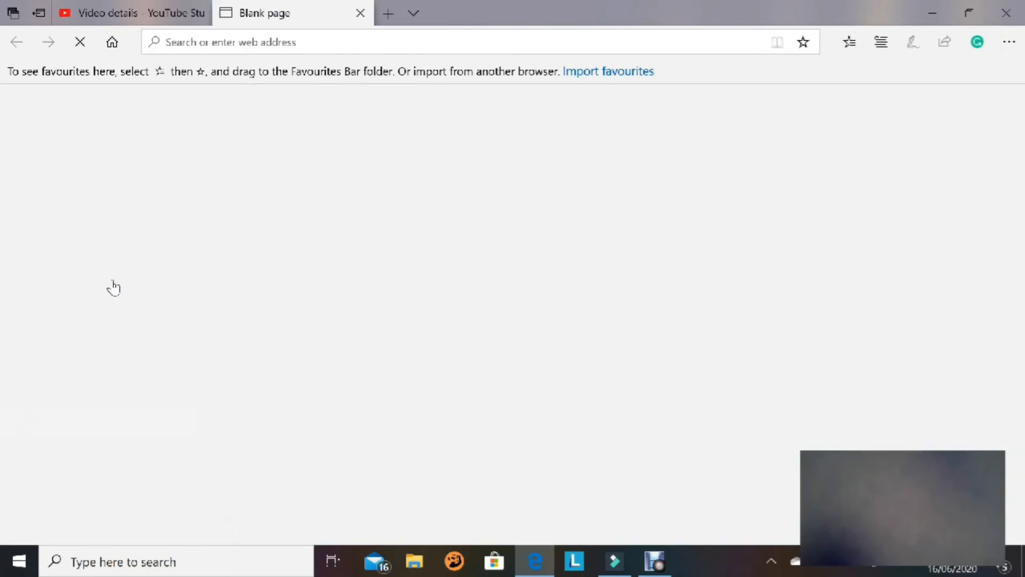